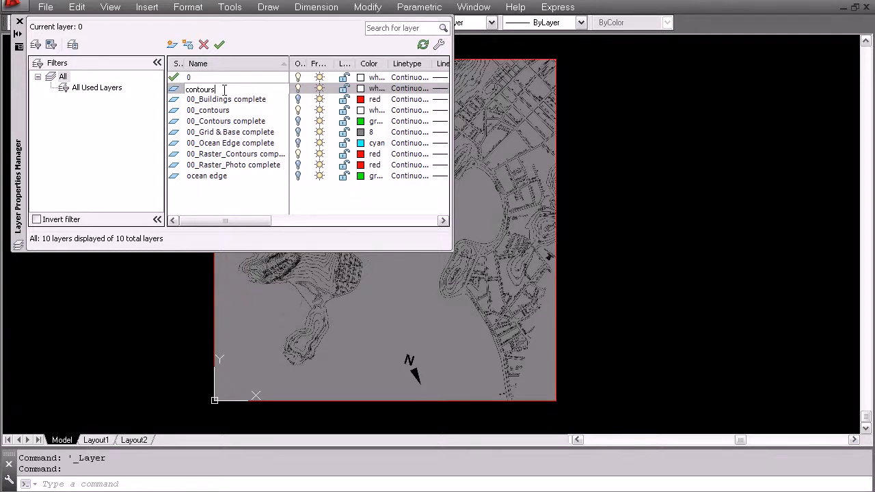
Confirm the new layer's name as contours and add another layer named buildings
key(Return)
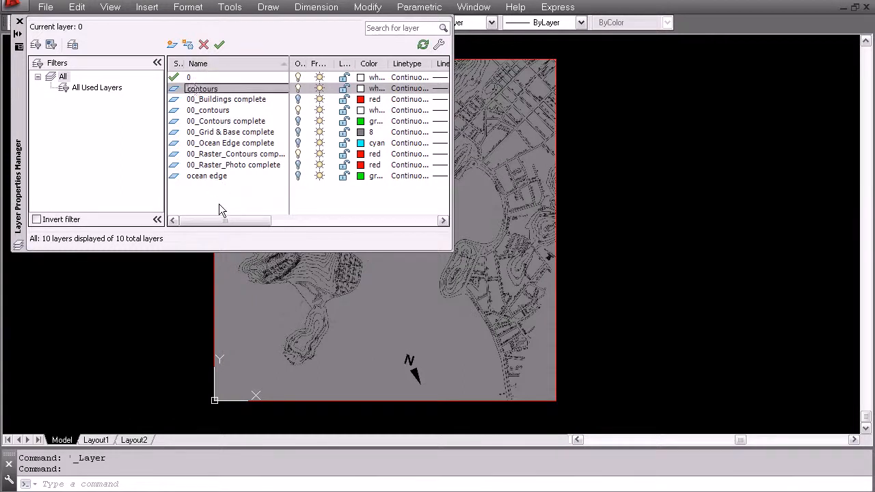
click(172, 45)
text(bi)
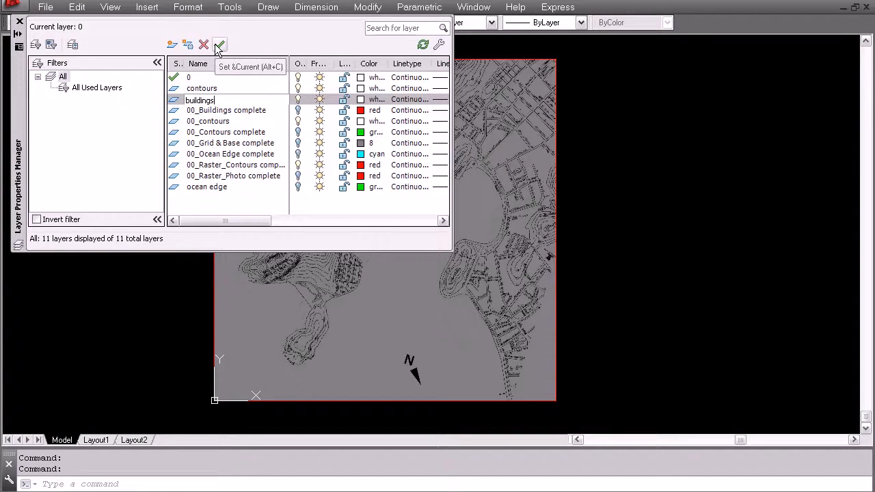
Add another new layer and name it "ocean edge 2"
click(172, 45)
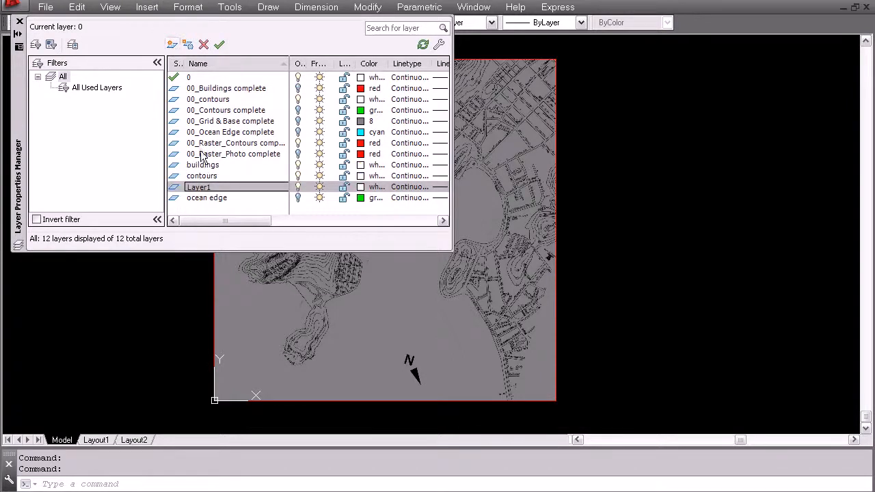
click(210, 188)
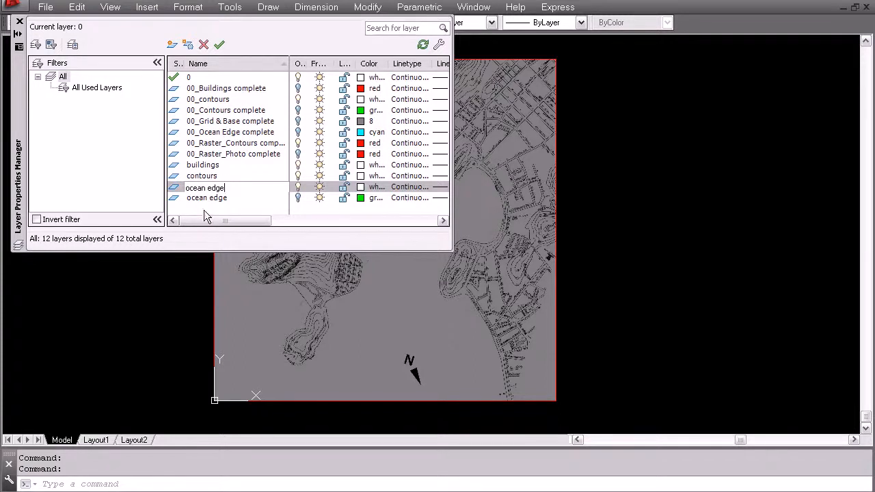
key(Return)
click(553, 347)
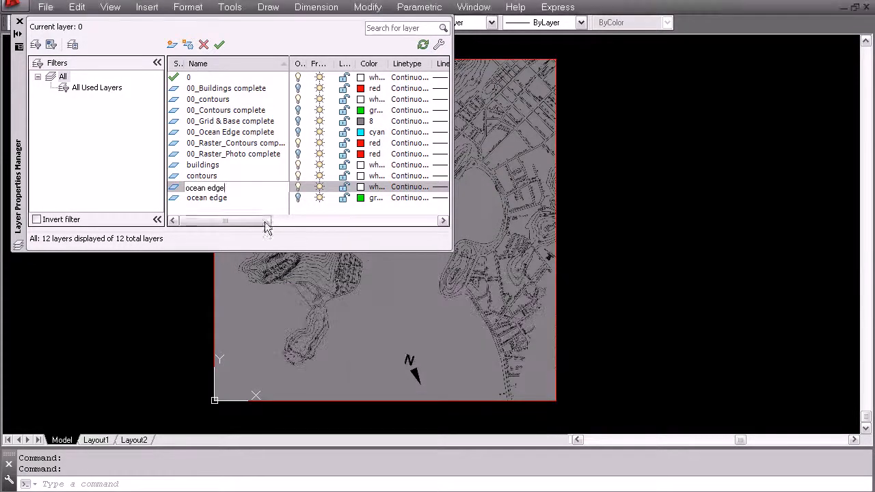
click(215, 199)
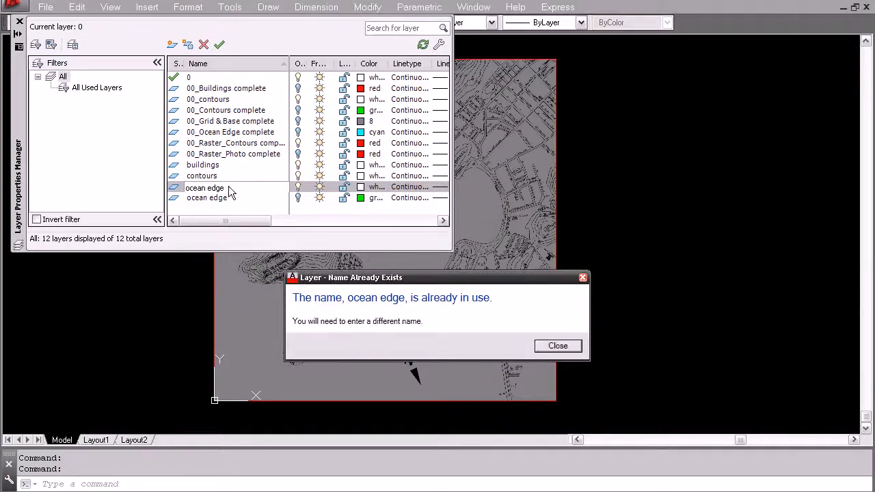
click(551, 345)
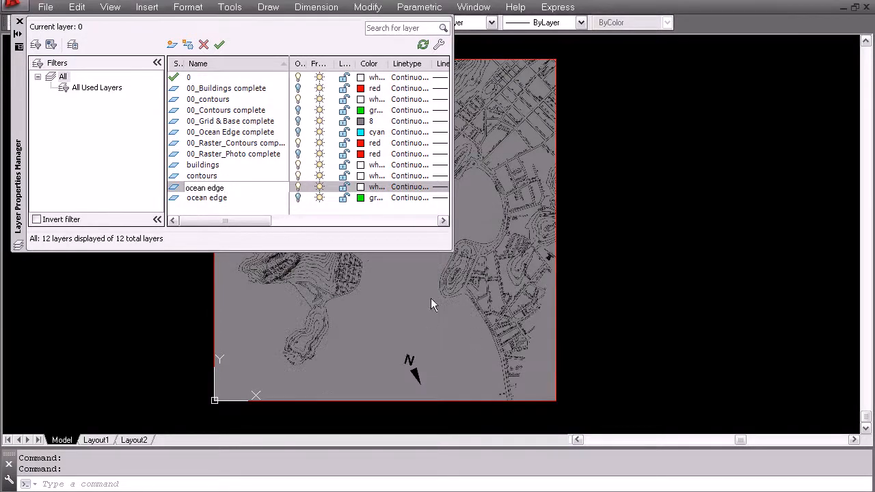
text(2)
click(197, 208)
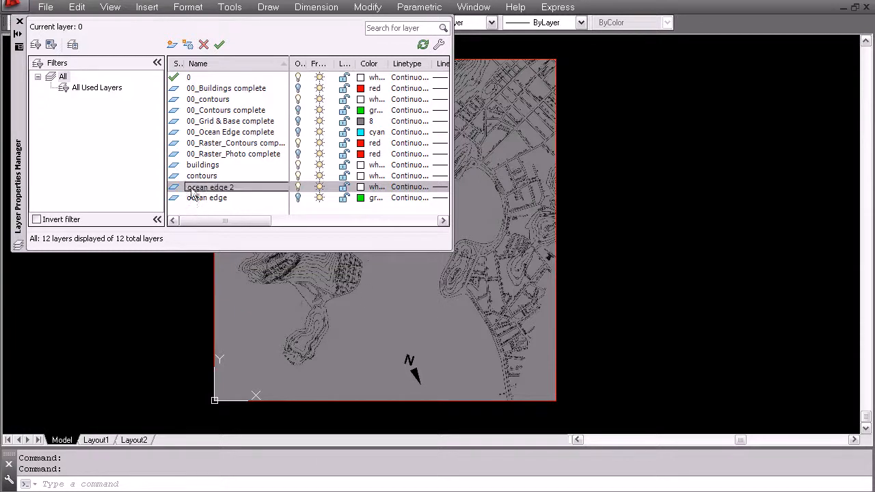
Close the layer properties and make 00_contours the current layer
click(19, 23)
click(221, 23)
click(129, 58)
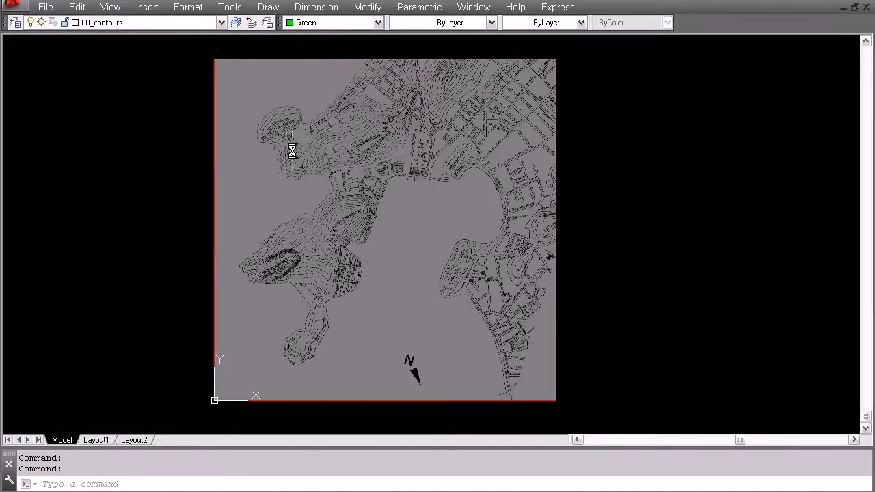
Trace the 220 contour of Mº da Babylonia on the scanned map with a polyline, ending at its start point
scroll(342, 141, up, 10)
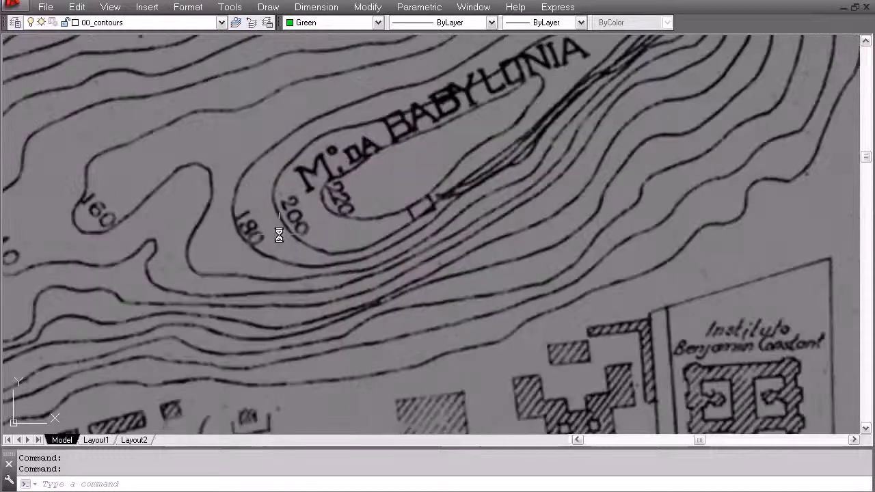
key(Return)
click(352, 217)
click(384, 216)
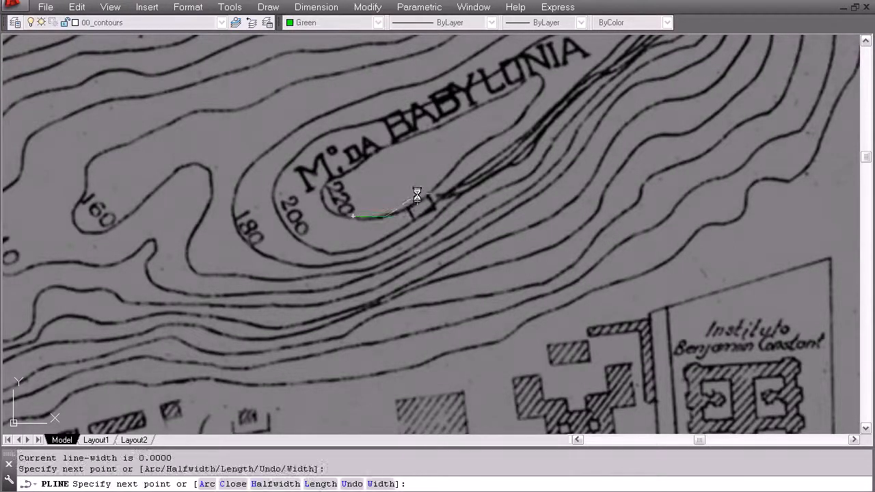
click(429, 193)
click(471, 151)
click(504, 132)
click(539, 82)
click(528, 71)
click(422, 128)
click(363, 155)
click(325, 180)
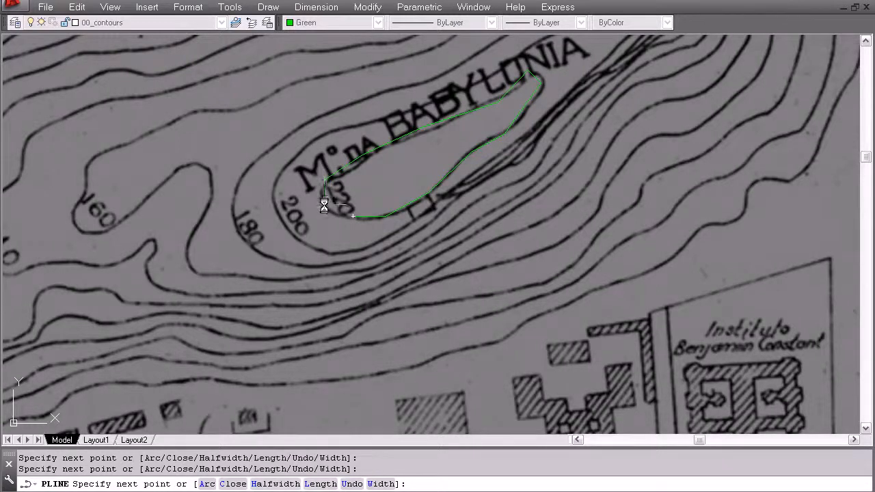
click(353, 216)
key(Return)
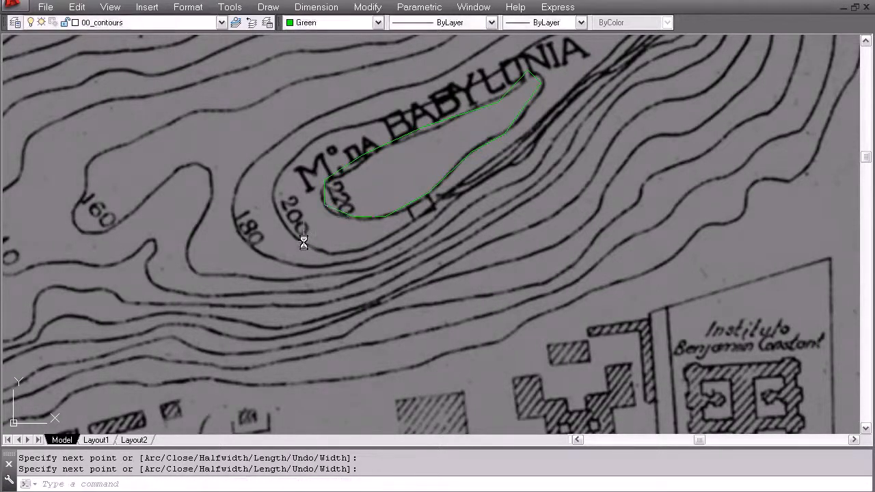
Trace the 200 contour around Mº da Babylonia with a second polyline, ending at its start point
key(Return)
click(312, 244)
click(346, 250)
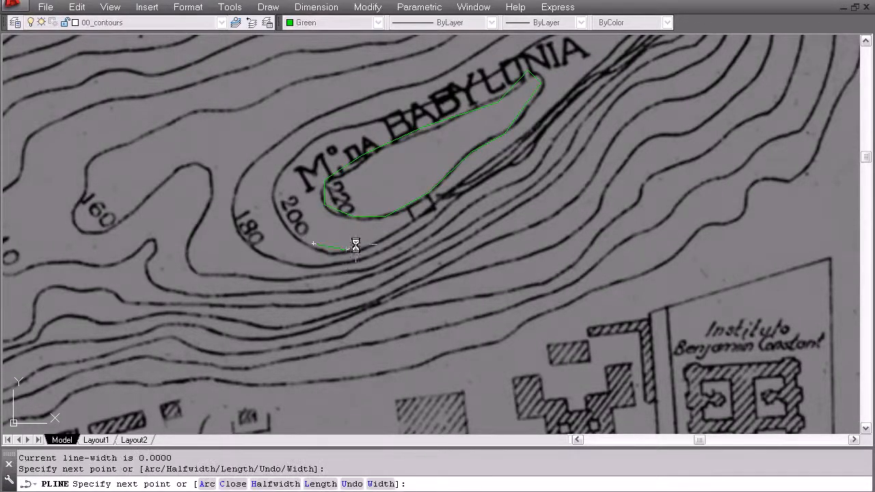
click(395, 232)
click(473, 176)
middle_drag(552, 97, 533, 212)
click(601, 155)
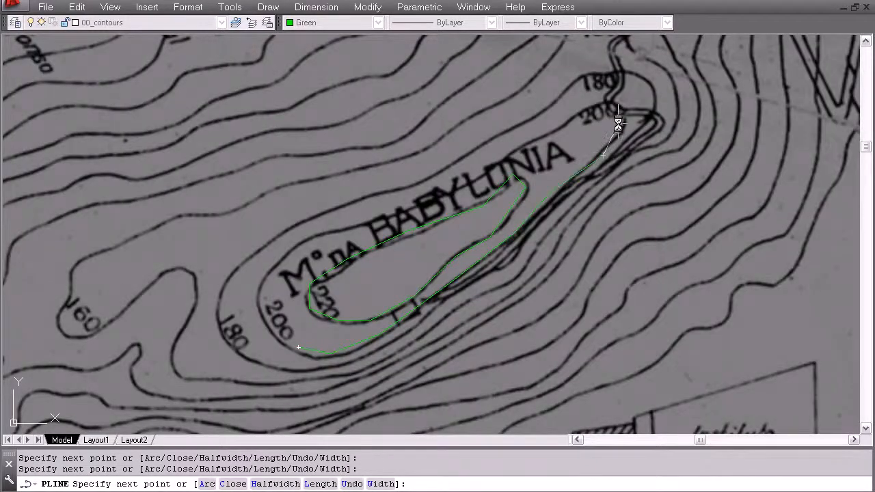
click(621, 121)
click(600, 110)
click(435, 186)
click(361, 219)
click(307, 244)
click(265, 312)
click(299, 347)
key(Return)
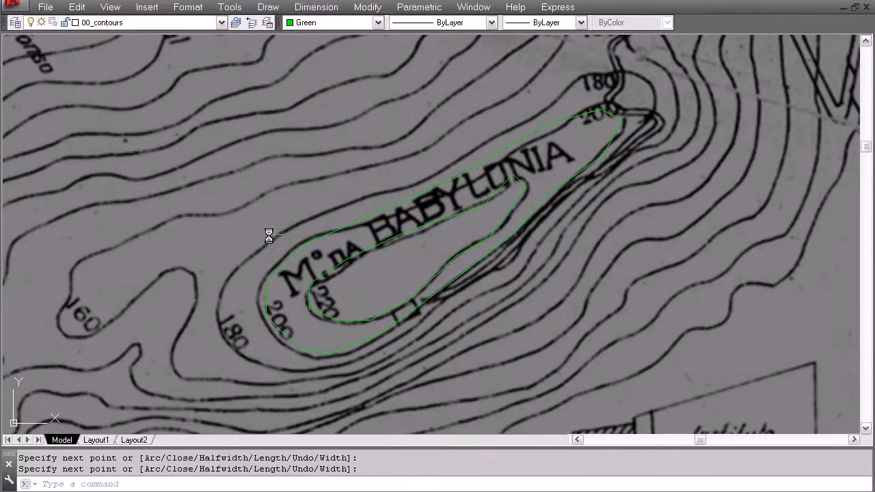
Place multiline text reading 220 just inside the innermost traced contour of Mº da Babylonia
scroll(321, 226, down, 4)
middle_drag(276, 266, 370, 214)
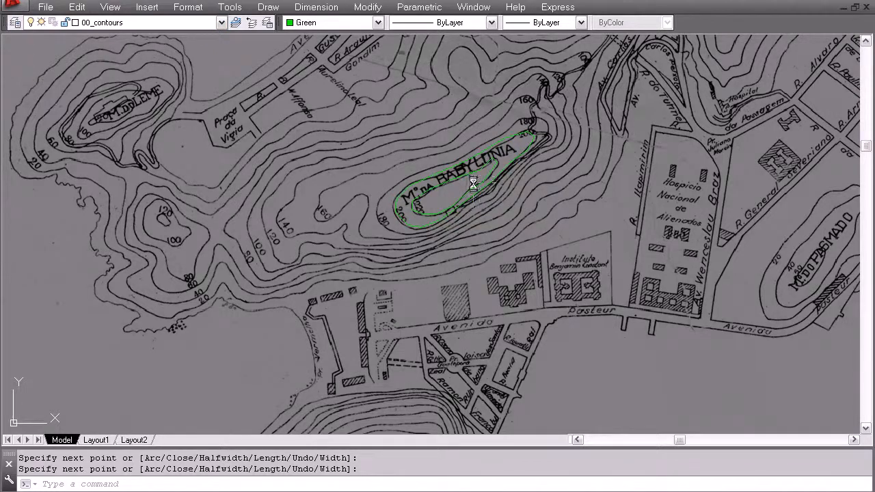
scroll(405, 225, up, 2)
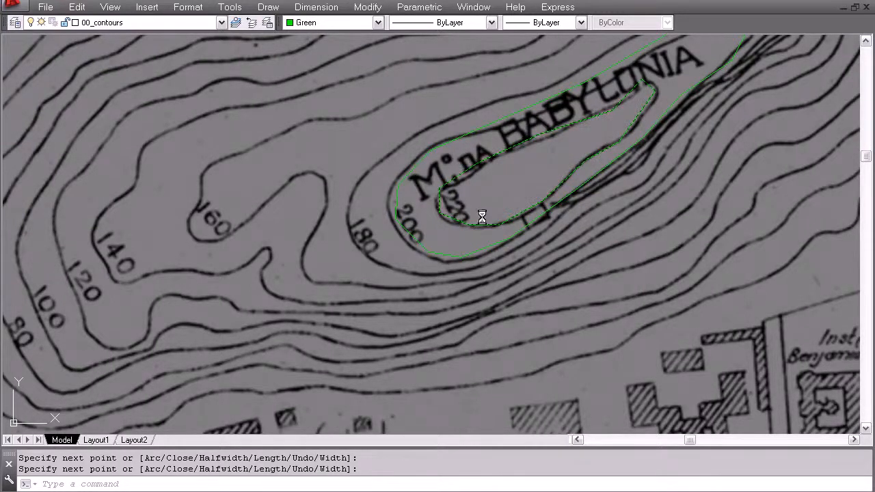
scroll(484, 229, up, 2)
text(t)
key(Return)
click(434, 186)
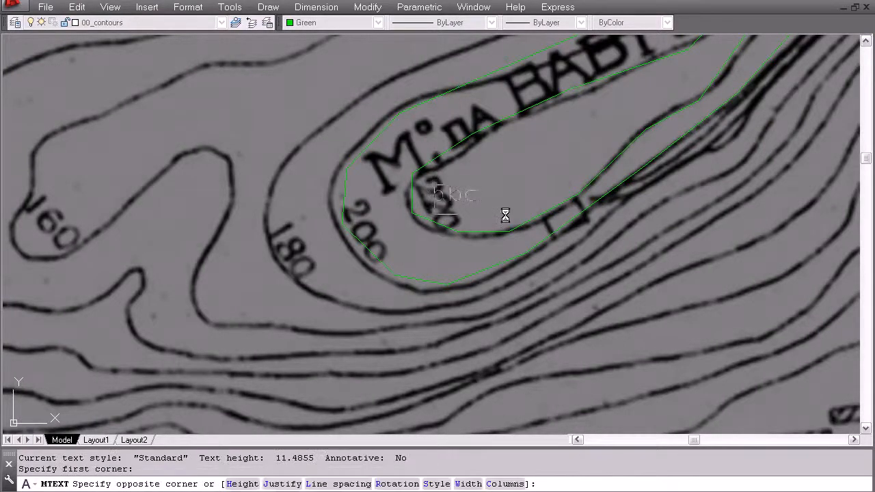
click(503, 215)
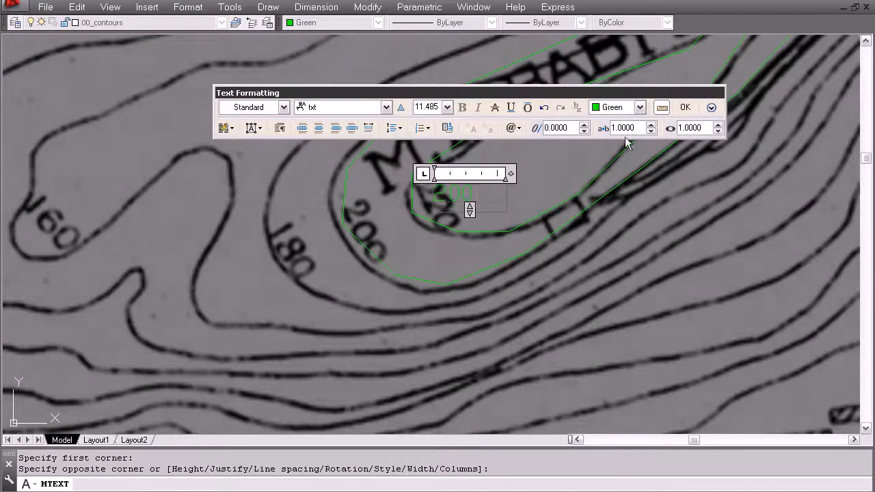
text(200)
key(BackSpace)
key(BackSpace)
text(20)
click(685, 107)
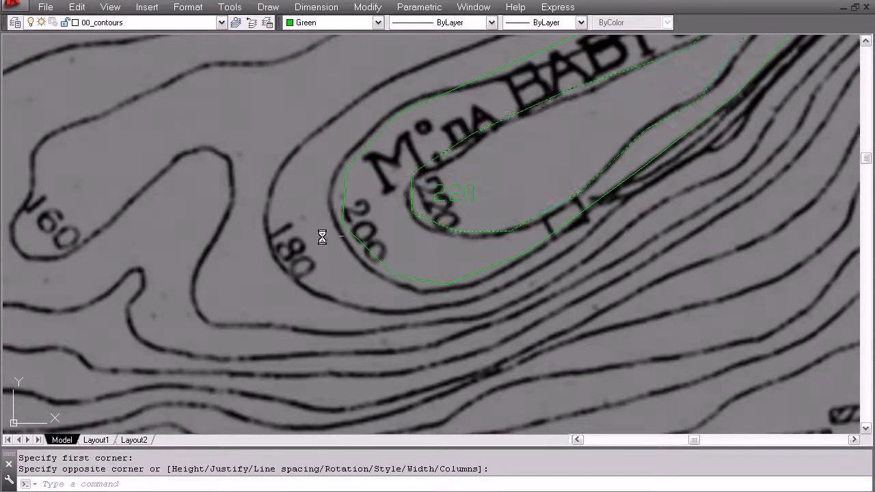
Copy the 220 label onto the traced 200 contour beside its printed elevation
text(co)
key(Return)
click(445, 190)
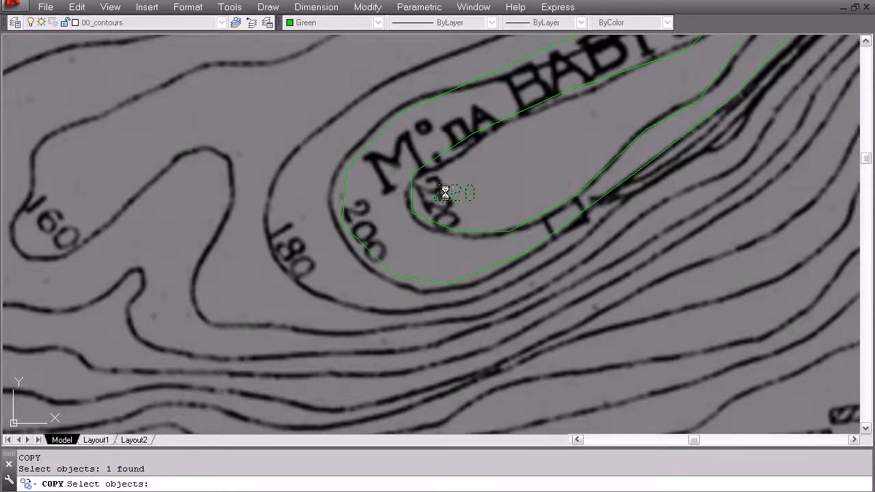
key(Return)
click(439, 195)
scroll(363, 232, up, 5)
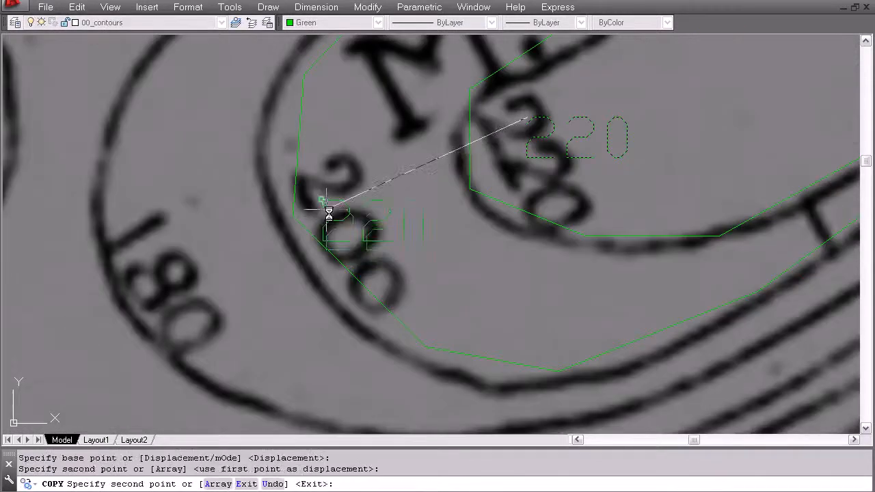
click(369, 222)
key(Escape)
Change the copied elevation label's text to 200
click(374, 220)
key(Escape)
click(375, 220)
key(Escape)
double_click(375, 220)
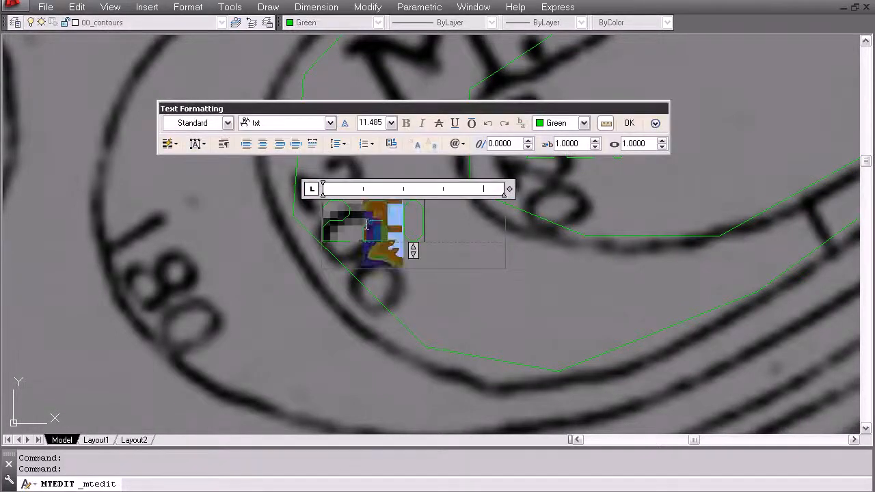
text(200)
click(436, 283)
Turn on the 00_Contours complete layer to show the finished contours over the whole map
scroll(371, 288, down, 4)
scroll(390, 253, down, 3)
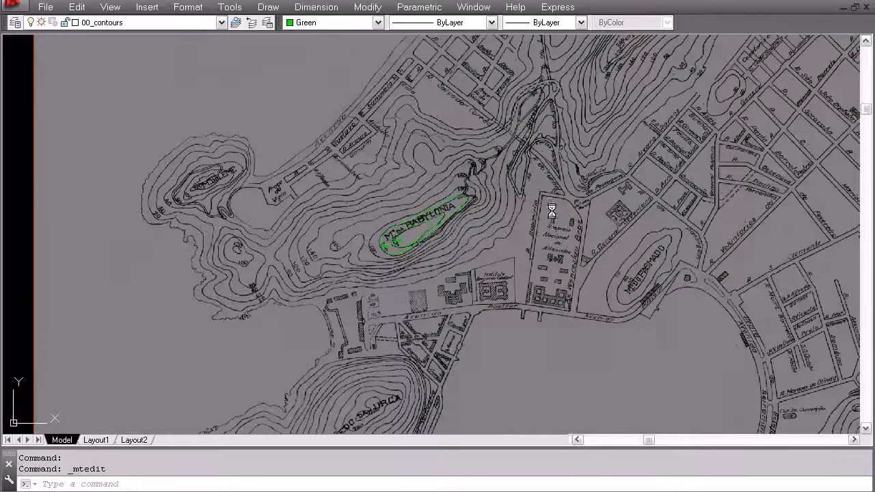
scroll(396, 212, down, 2)
middle_drag(395, 212, 377, 180)
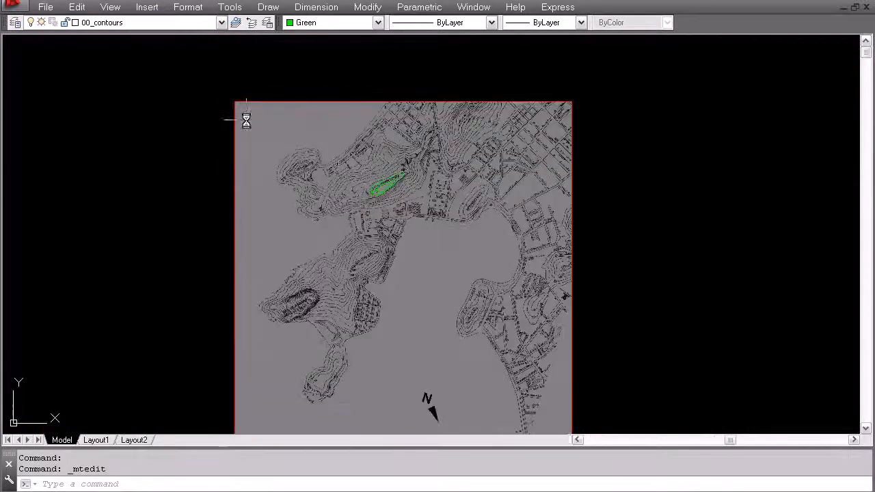
click(159, 25)
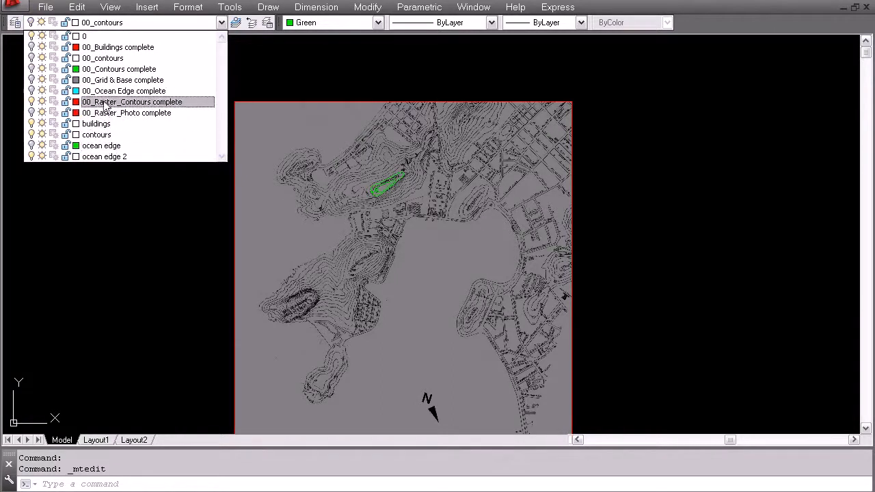
click(30, 70)
click(424, 267)
Examine the completed shoreline polyline around the bay by selecting it, and clear the selection
middle_drag(393, 261, 392, 207)
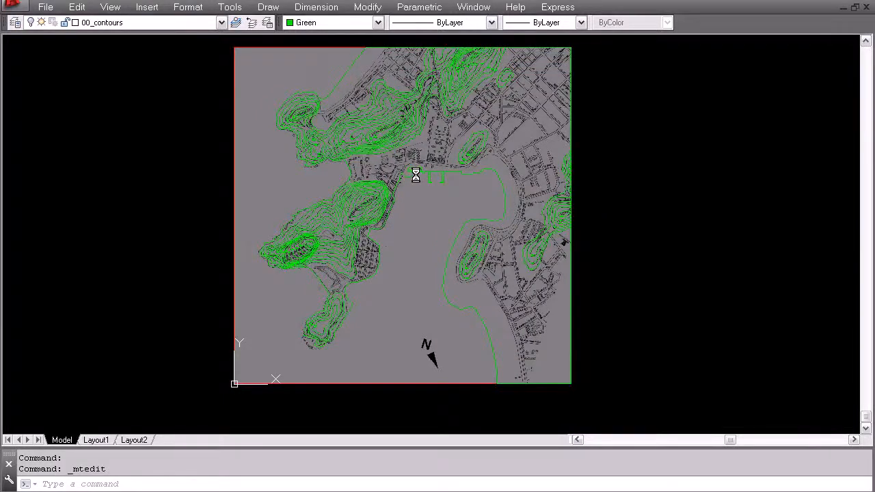
scroll(416, 175, up, 4)
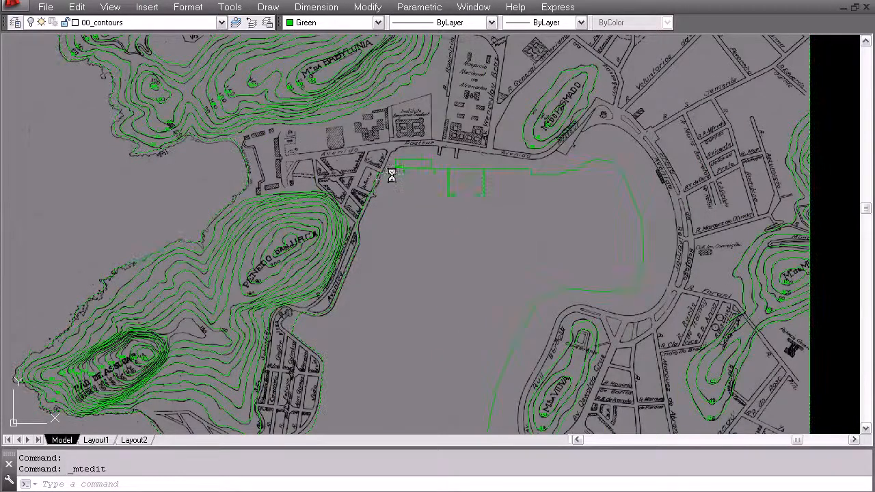
click(392, 180)
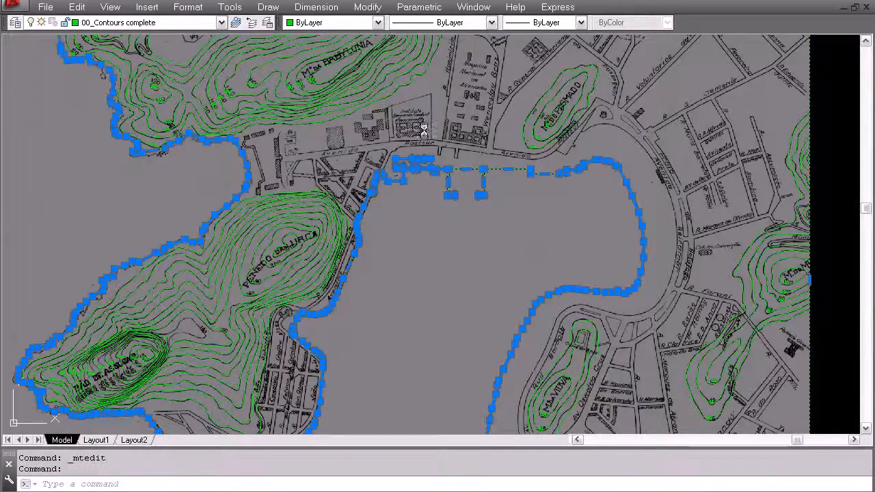
scroll(391, 170, down, 4)
key(Escape)
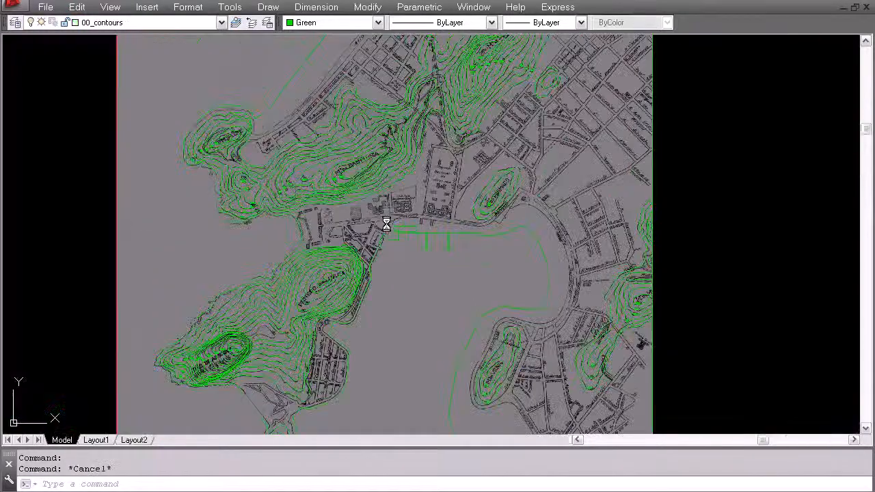
Turn off the 00_Raster_Contours complete and 00_Contours complete layers and turn on 00_Raster_Photo complete to show the beach shoreline
click(222, 23)
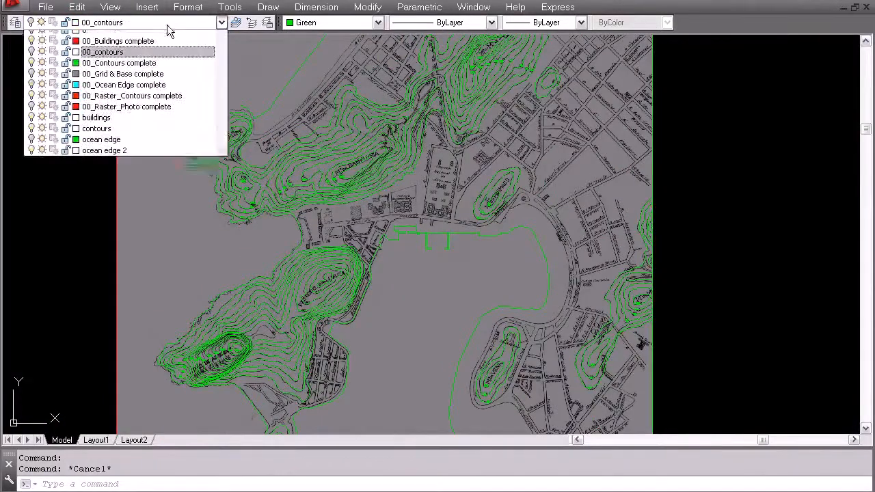
click(32, 103)
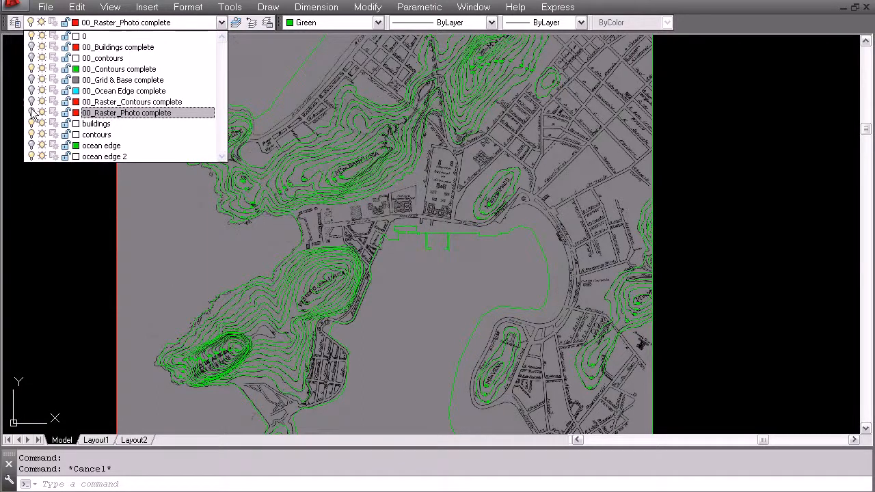
click(31, 69)
click(71, 240)
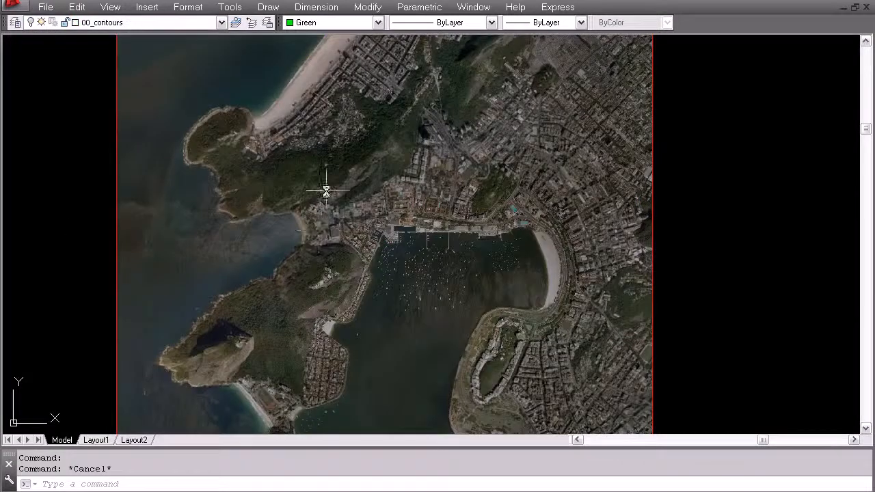
middle_drag(359, 158, 413, 299)
scroll(374, 220, up, 4)
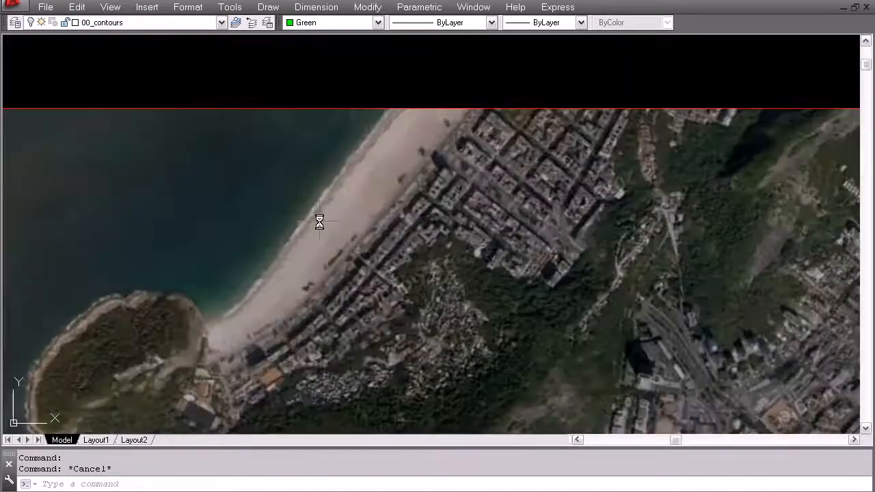
Start a polyline where the beach meets the photo's upper edge and trace the waterline down to the rounded headland
middle_drag(277, 297, 395, 148)
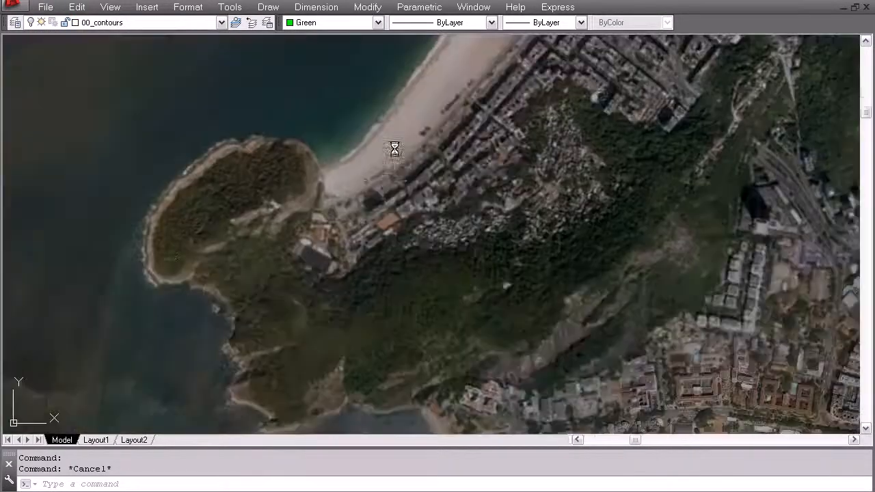
scroll(394, 148, down, 2)
middle_drag(506, 359, 388, 146)
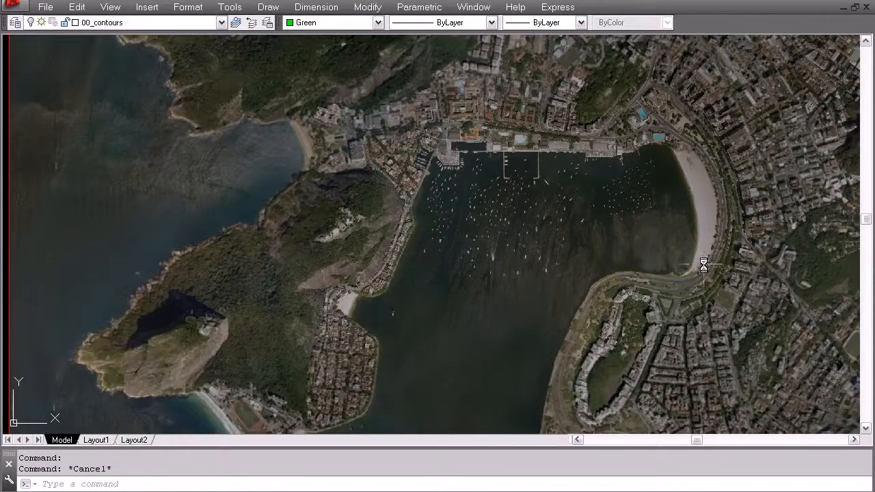
middle_drag(285, 167, 315, 326)
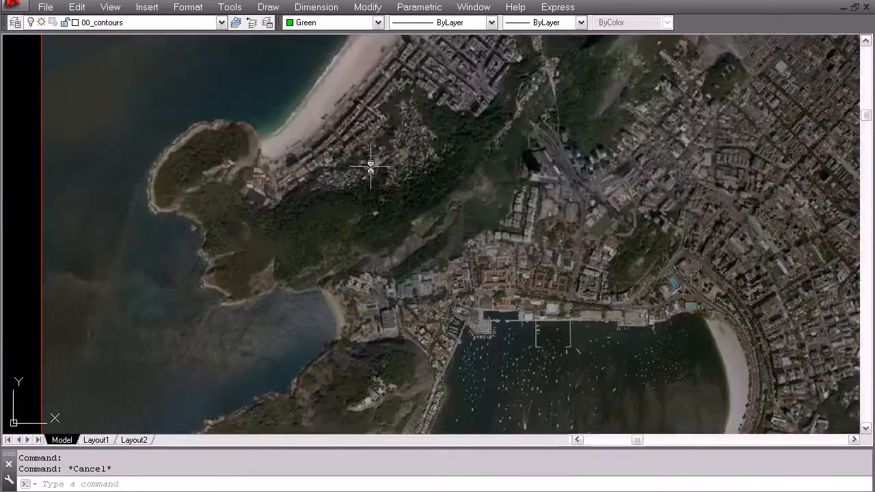
middle_drag(392, 108, 365, 292)
scroll(322, 197, up, 4)
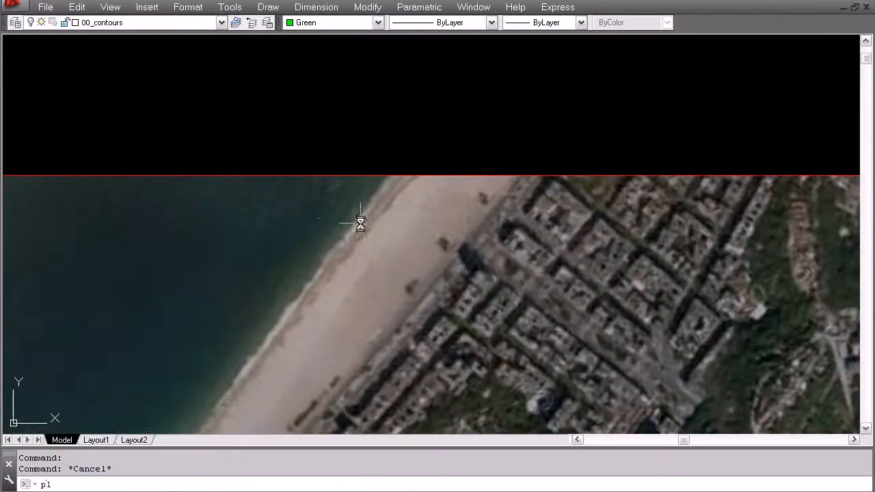
text(l)
key(Return)
click(389, 178)
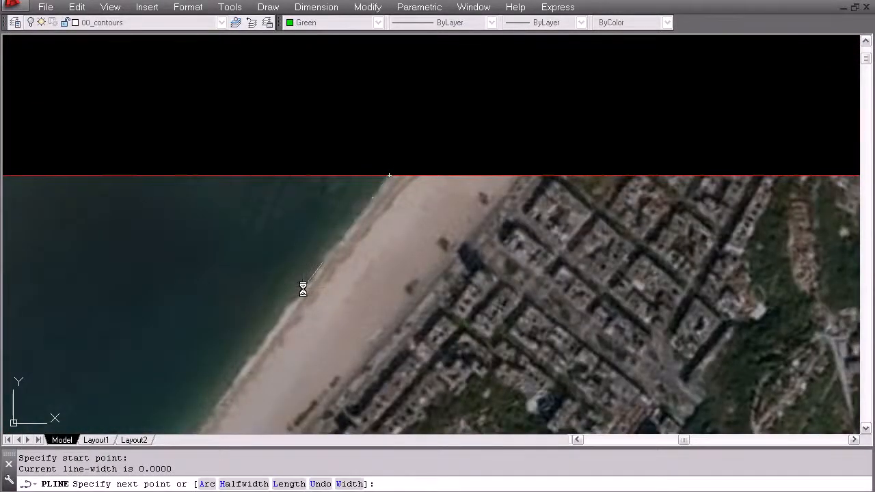
click(303, 289)
middle_drag(257, 355, 356, 148)
click(288, 222)
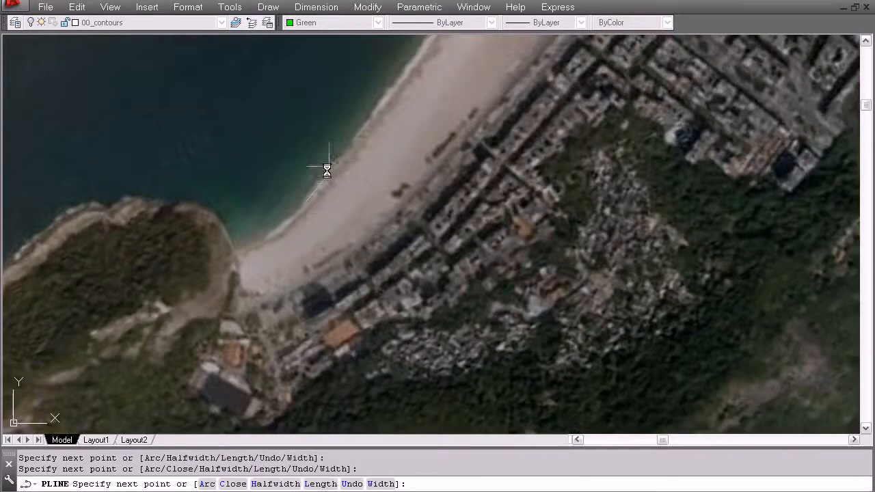
click(221, 219)
Continue the shoreline polyline around the rounded headland to the coast on its southern side
click(103, 202)
middle_drag(43, 231, 209, 194)
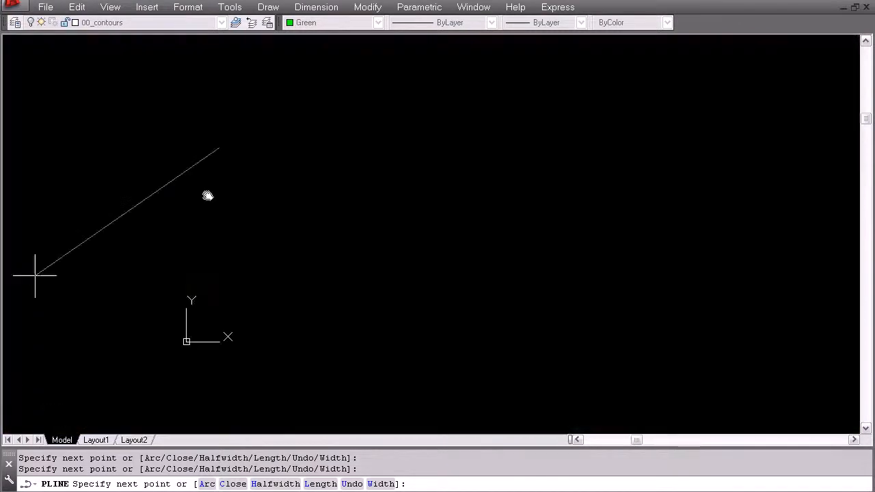
click(129, 260)
click(128, 332)
click(149, 357)
click(194, 351)
click(234, 371)
Extend the shoreline polyline along the jagged rocky coast south of the headland to the mouth of the cove
middle_drag(268, 381, 288, 204)
click(280, 229)
click(278, 262)
click(274, 282)
click(290, 311)
click(278, 334)
click(288, 360)
click(298, 369)
click(327, 406)
click(346, 414)
Trace the shoreline polyline along the cove's northern shore and down its small beach
click(383, 409)
click(437, 388)
click(471, 366)
click(493, 373)
click(520, 385)
mouse_move(580, 367)
middle_down()
mouse_move(523, 279)
mouse_move(419, 205)
middle_up()
click(450, 223)
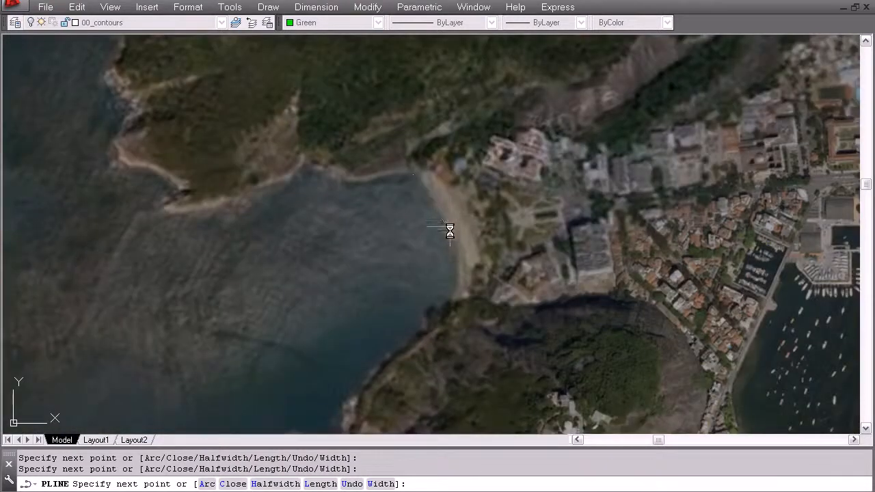
click(458, 270)
click(447, 298)
Trace part of the rocky shore of the hill south of the cove and end the polyline
click(377, 369)
middle_drag(377, 369, 352, 191)
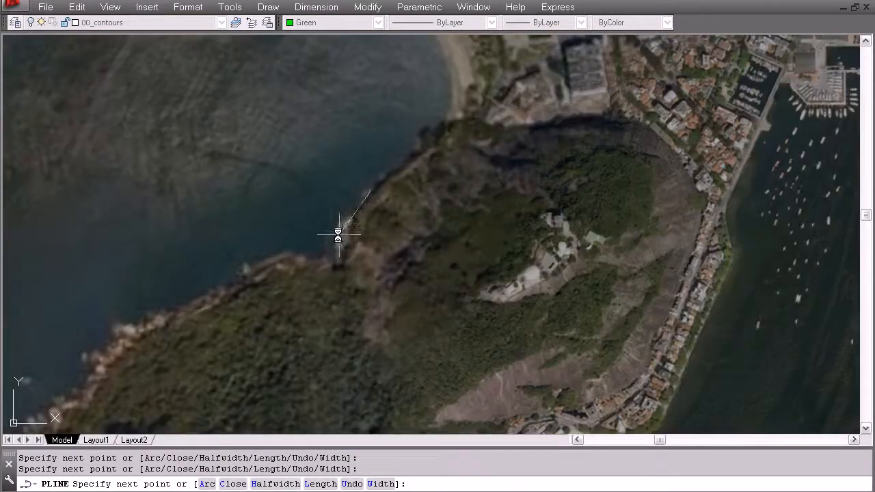
click(314, 255)
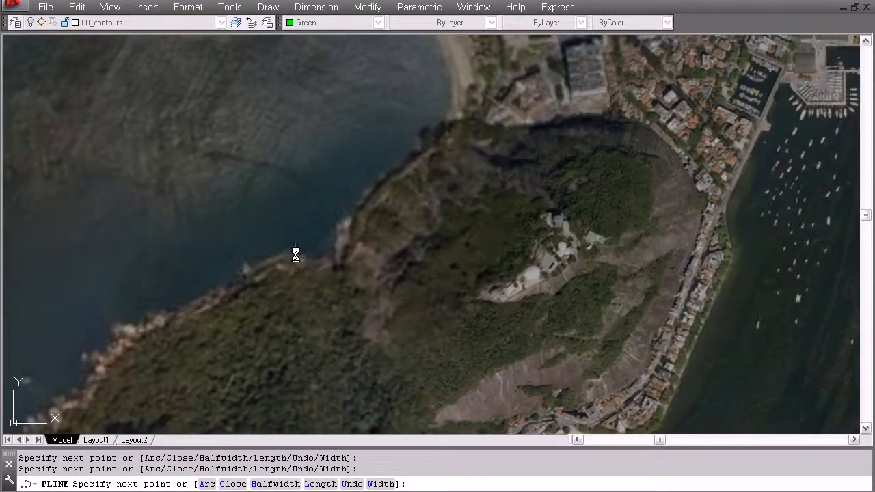
click(233, 279)
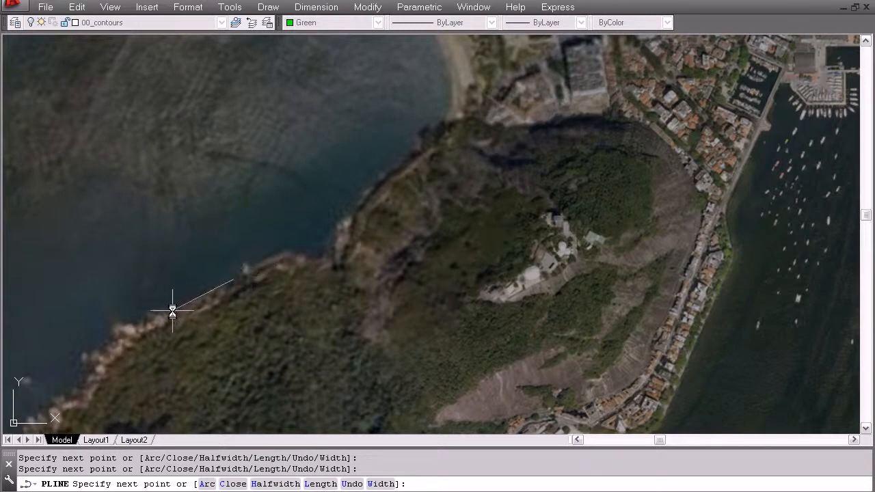
scroll(205, 221, down, 6)
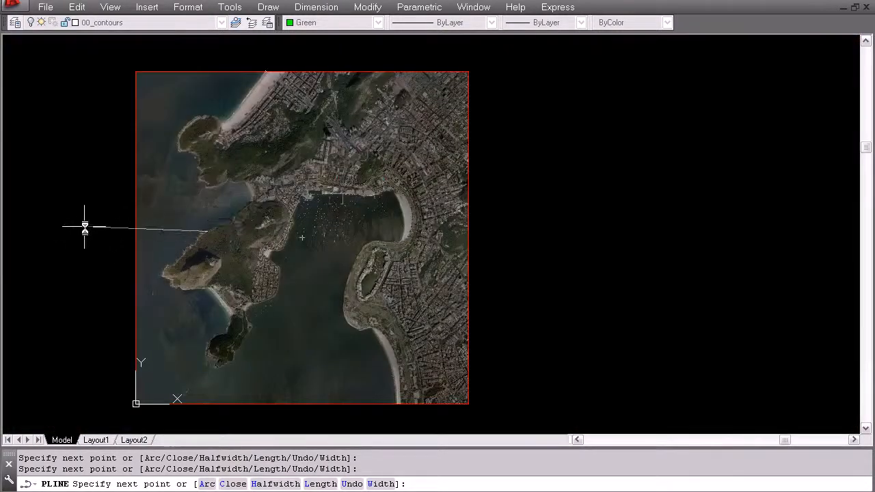
key(Escape)
Turn on the 00_contours layer to show the traced shoreline and contours over the aerial photo
click(222, 224)
key(Escape)
click(225, 225)
key(Escape)
scroll(205, 222, up, 3)
click(109, 22)
click(66, 237)
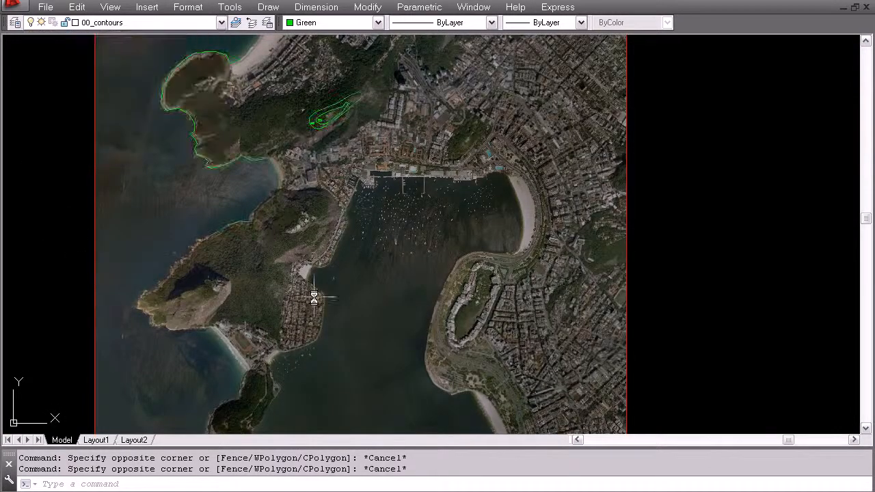
middle_drag(265, 143, 326, 232)
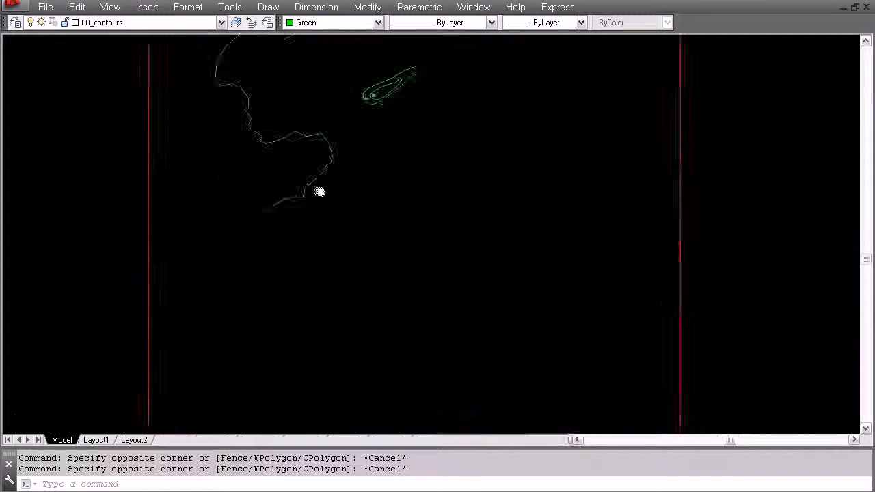
middle_drag(326, 306, 316, 190)
middle_drag(348, 93, 347, 185)
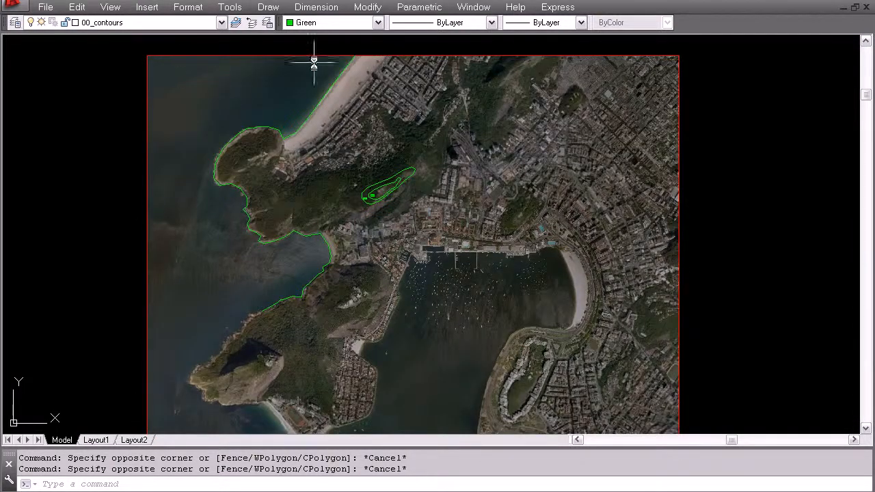
Turn on the 00_Contours complete layer and turn off the 00_contours layer
click(220, 23)
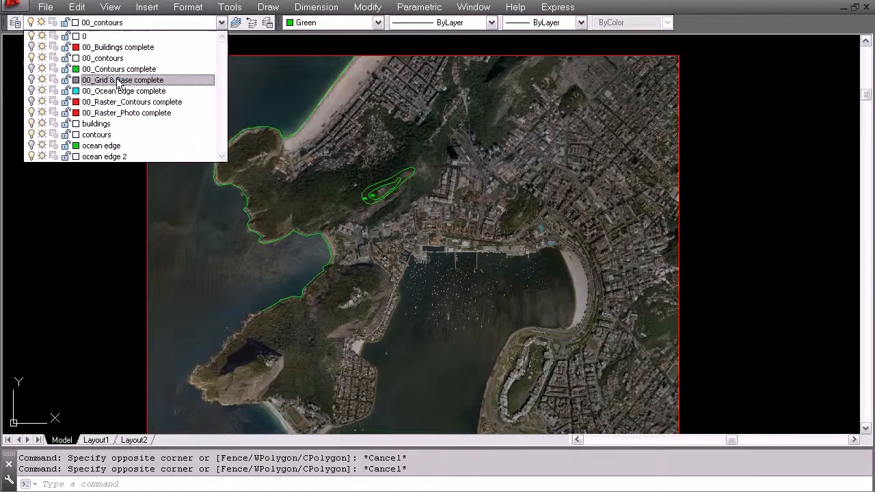
click(31, 69)
click(79, 287)
click(443, 271)
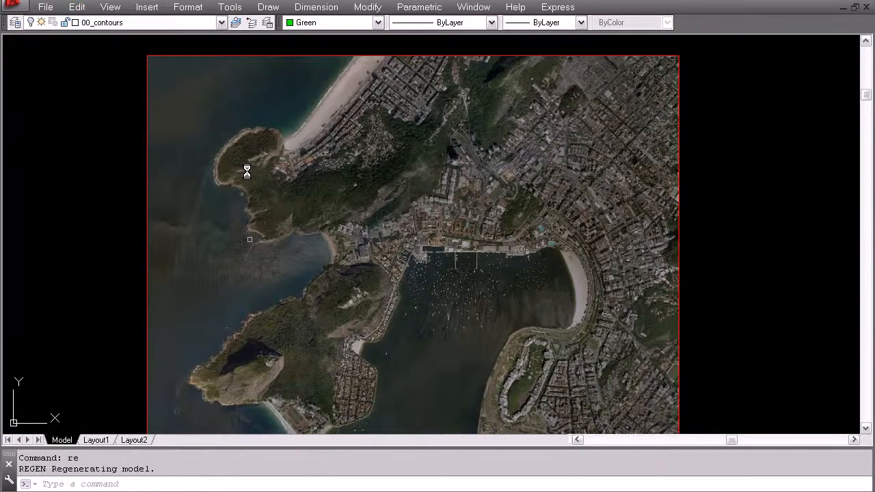
click(109, 23)
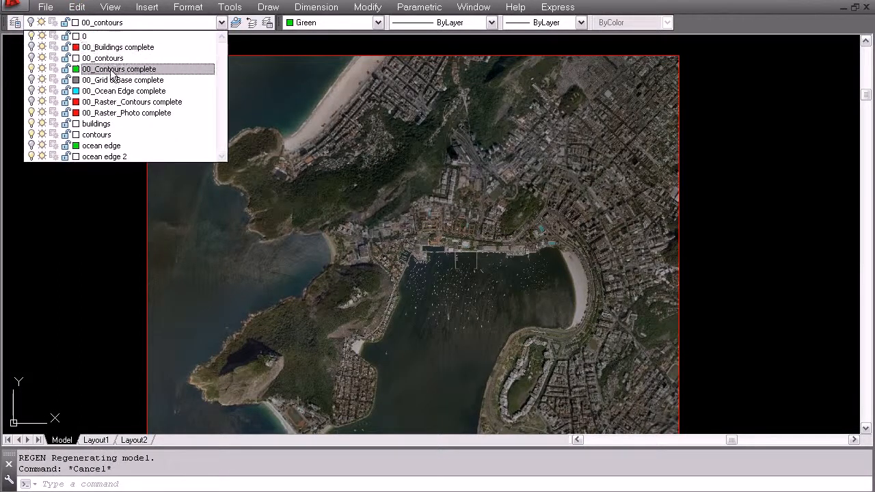
click(78, 244)
key(Escape)
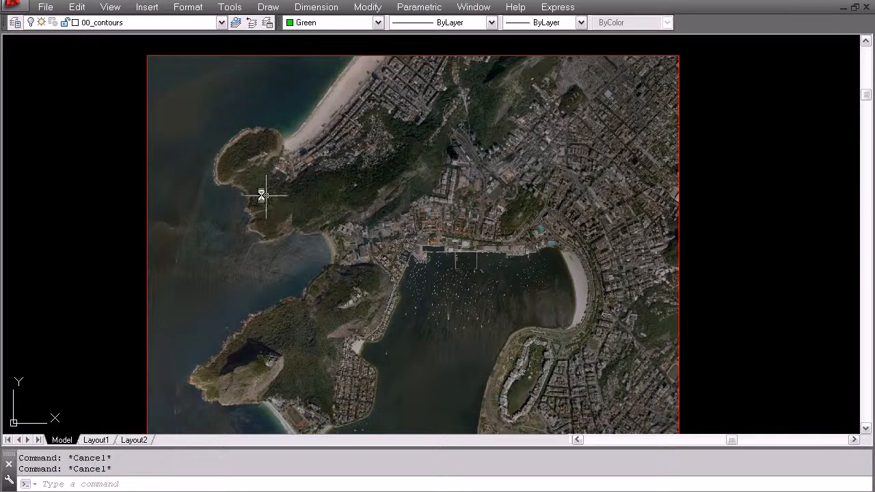
Send the aerial photo to the back of the draw order so the contour lines lie above it
scroll(209, 185, up, 4)
scroll(255, 162, down, 4)
middle_drag(307, 162, 332, 229)
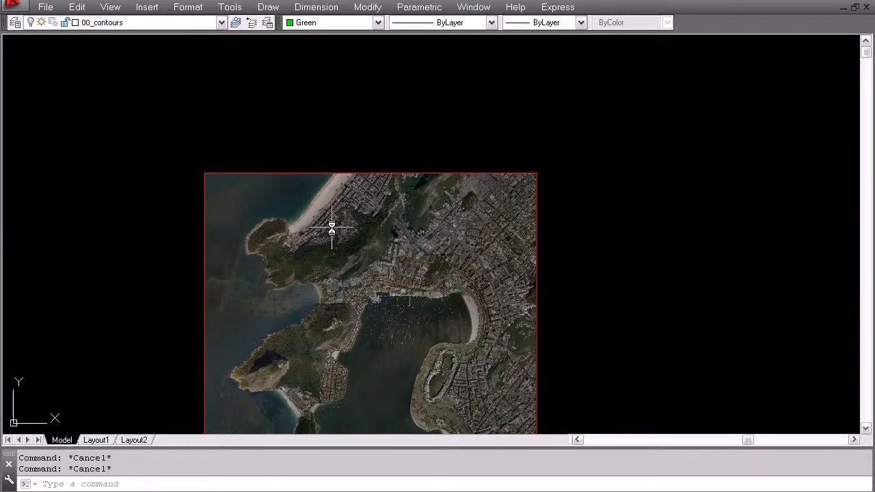
middle_drag(272, 314, 283, 275)
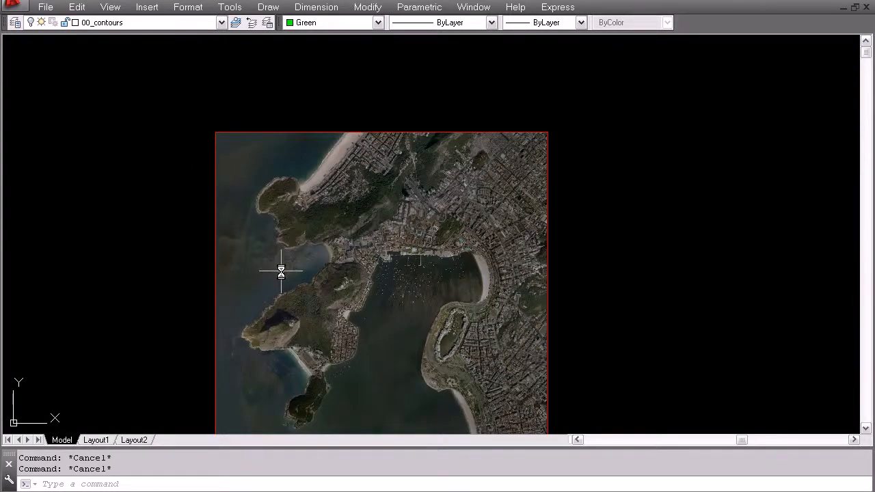
text(r)
key(Return)
click(261, 134)
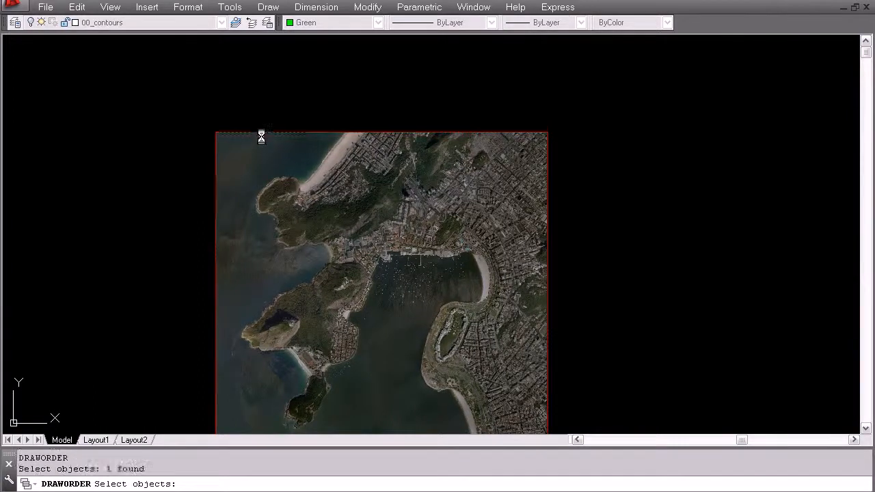
key(Return)
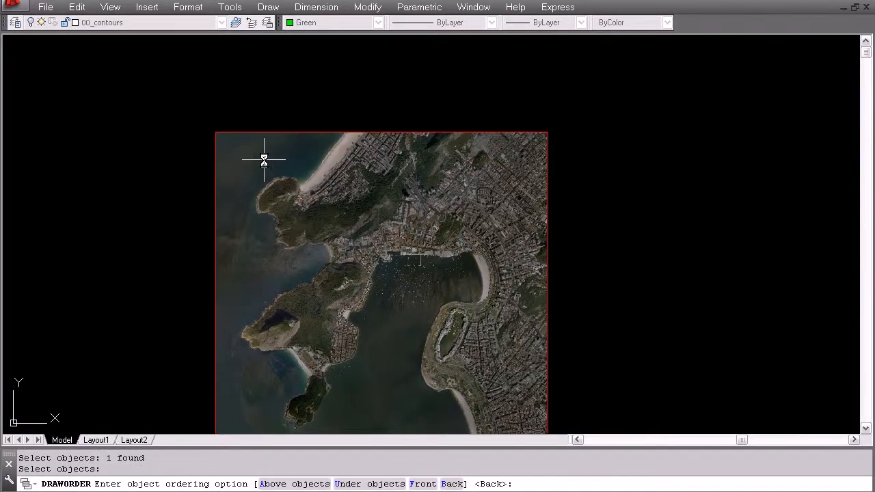
text(b)
key(Return)
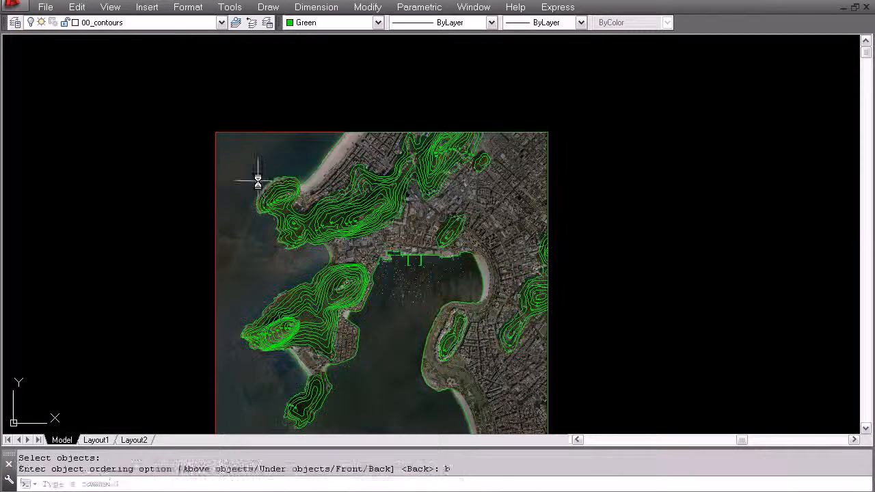
key(Escape)
Examine the completed contours and their elevation labels on the coastal hills over the aerial photo
mouse_move(353, 305)
middle_down()
mouse_move(349, 250)
mouse_move(359, 236)
middle_up()
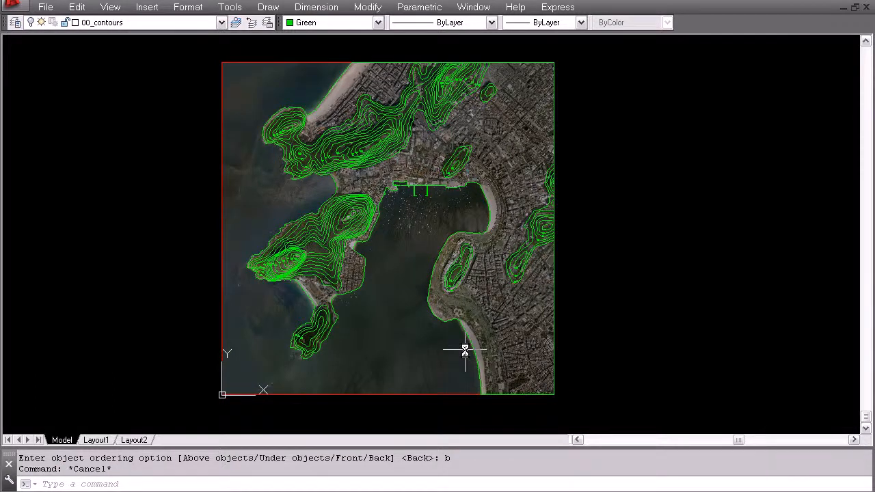
scroll(262, 276, up, 6)
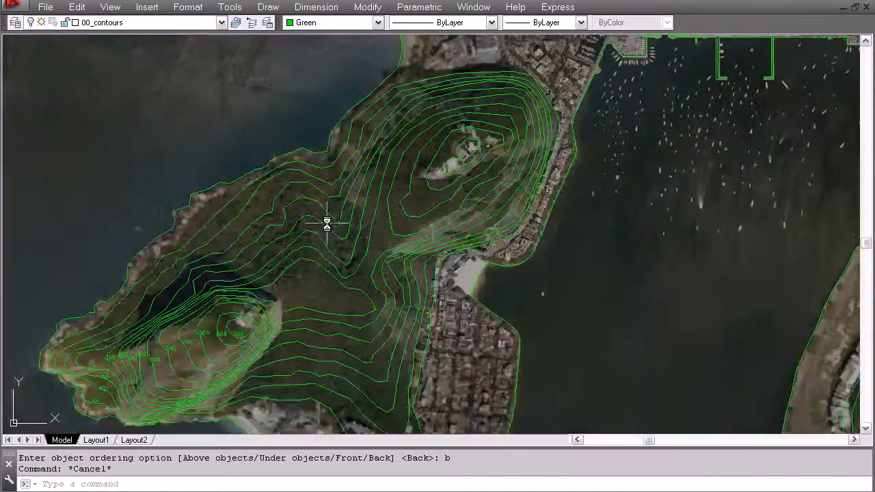
shift+middle_drag(383, 221, 389, 210)
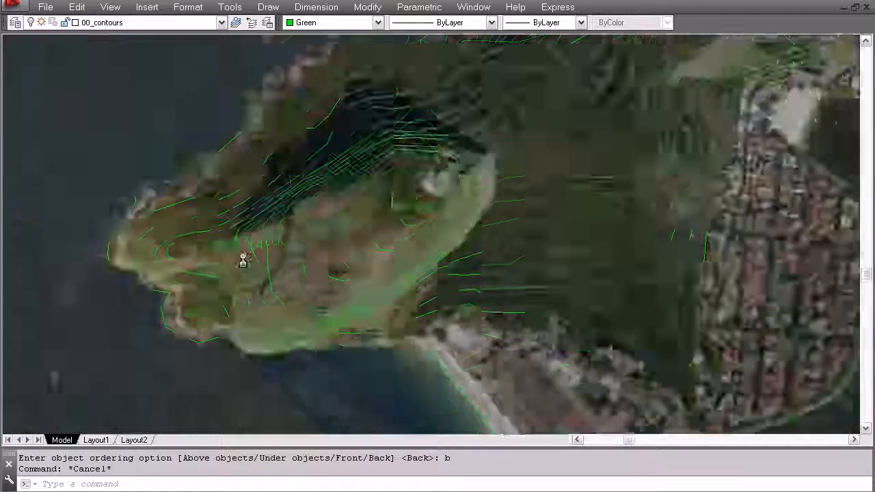
scroll(242, 260, up, 3)
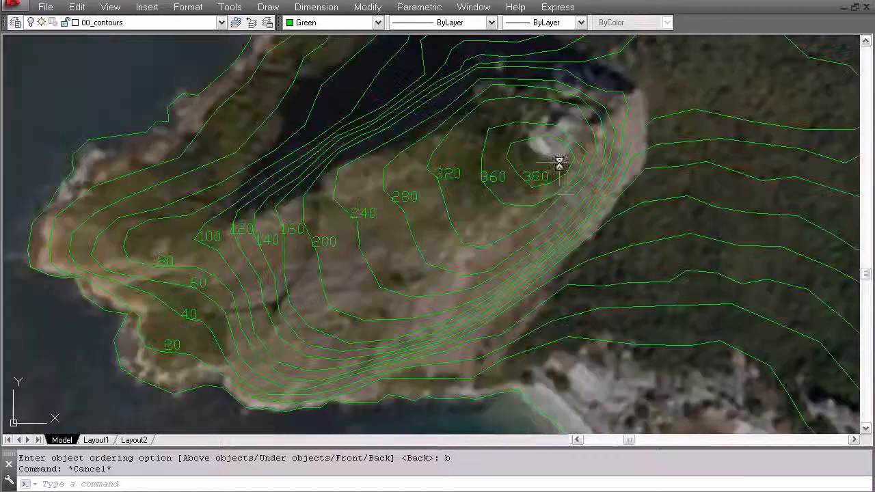
scroll(221, 324, down, 4)
scroll(419, 279, down, 2)
middle_drag(665, 258, 359, 354)
middle_drag(361, 158, 478, 365)
scroll(240, 325, up, 4)
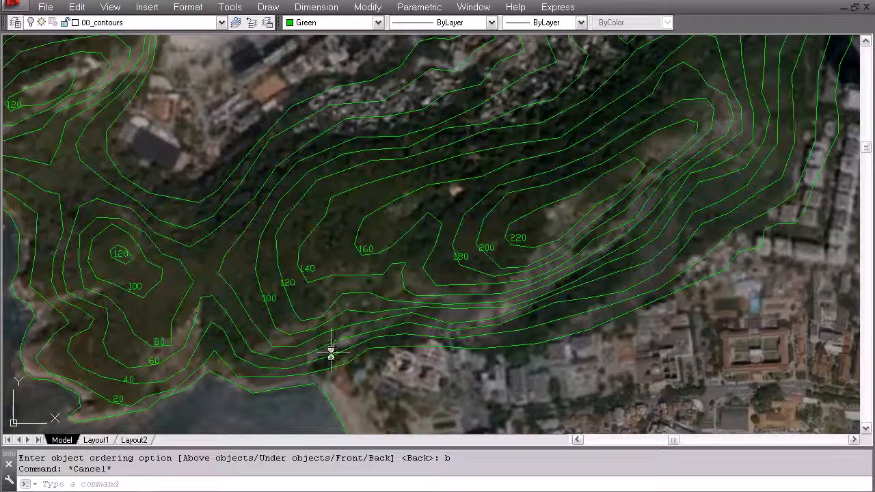
middle_drag(514, 163, 736, 119)
scroll(317, 238, down, 2)
scroll(318, 238, down, 2)
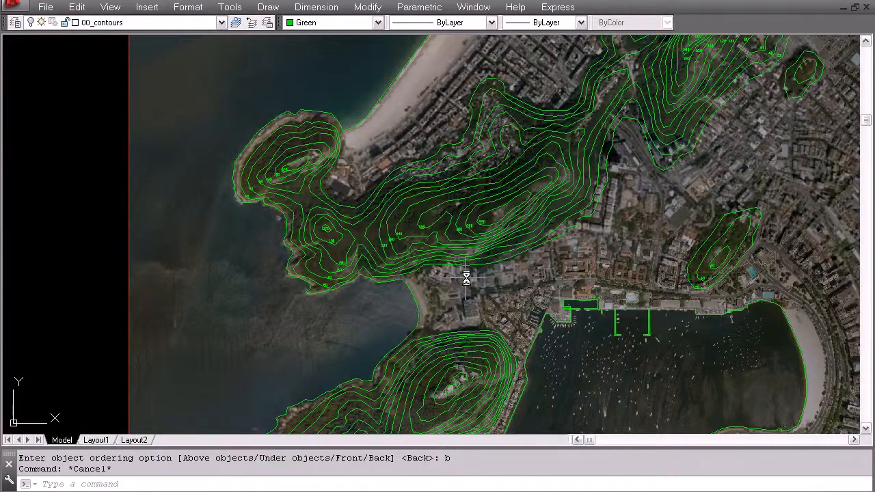
scroll(452, 289, down, 2)
scroll(479, 287, down, 3)
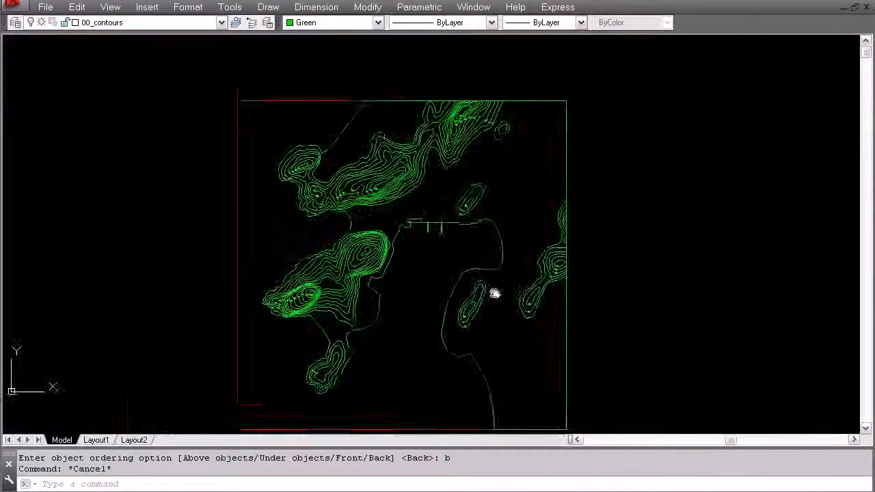
middle_drag(494, 294, 504, 273)
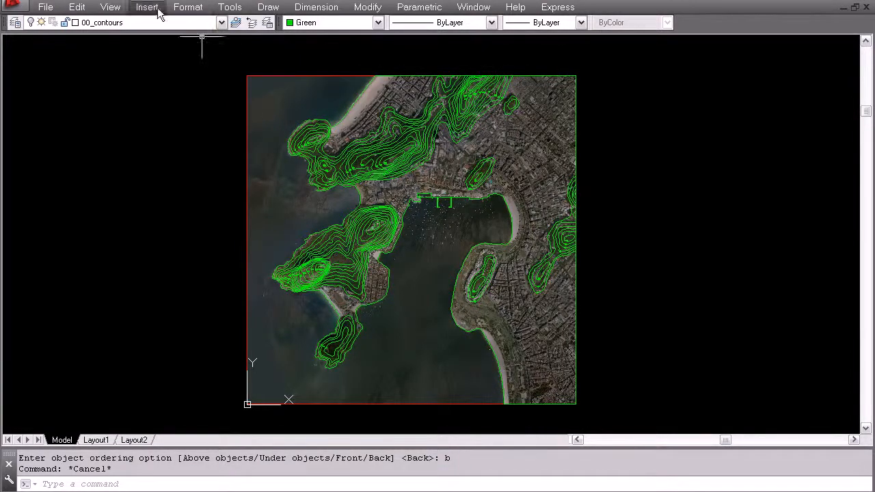
Turn off the 00_Contours complete layer to leave only the aerial photo showing
click(222, 22)
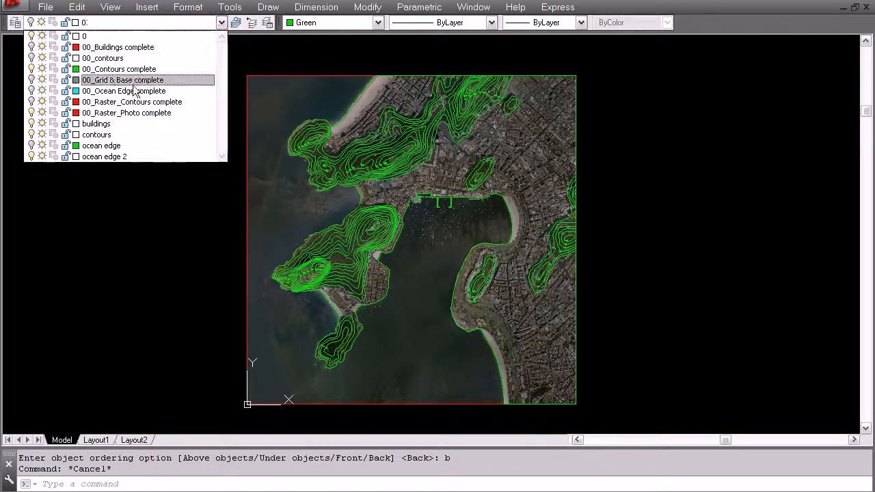
click(32, 69)
click(70, 216)
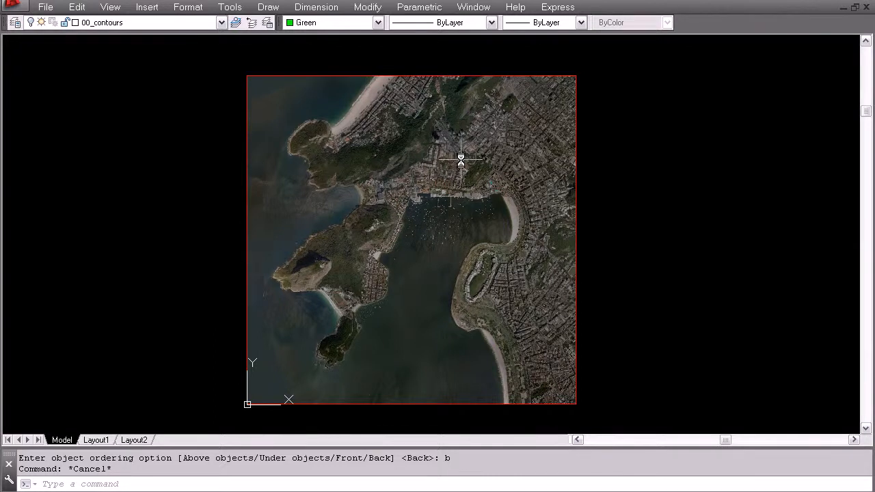
Make the buildings layer current and set the drawing colour to Red
scroll(403, 184, up, 4)
click(99, 25)
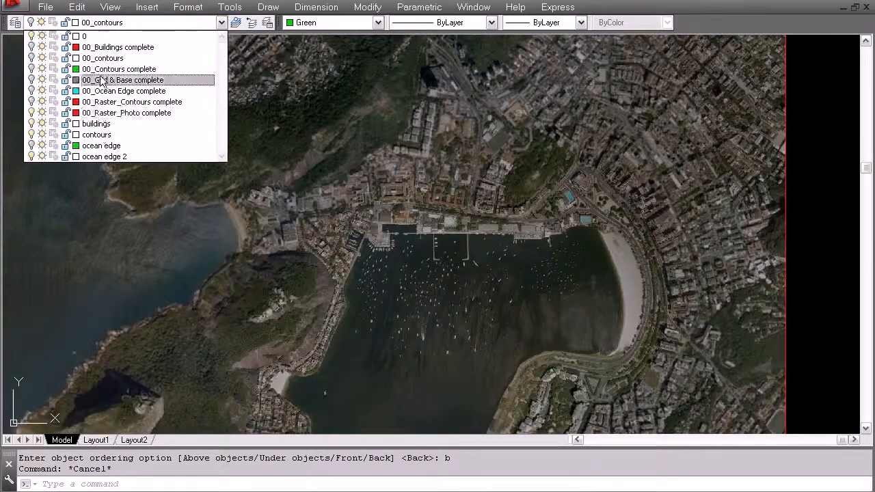
click(103, 126)
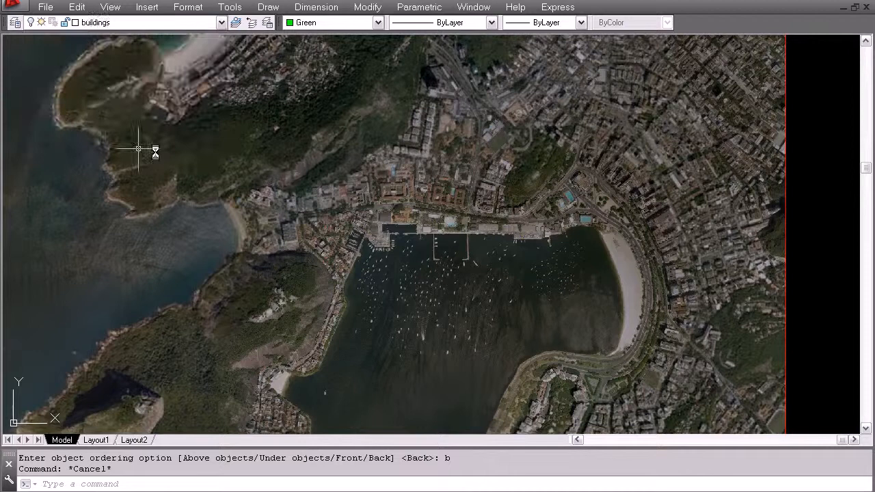
click(339, 23)
click(311, 58)
Trace the large four-sided building block inland of the curved beach road as a closed polyline
middle_drag(496, 217, 426, 208)
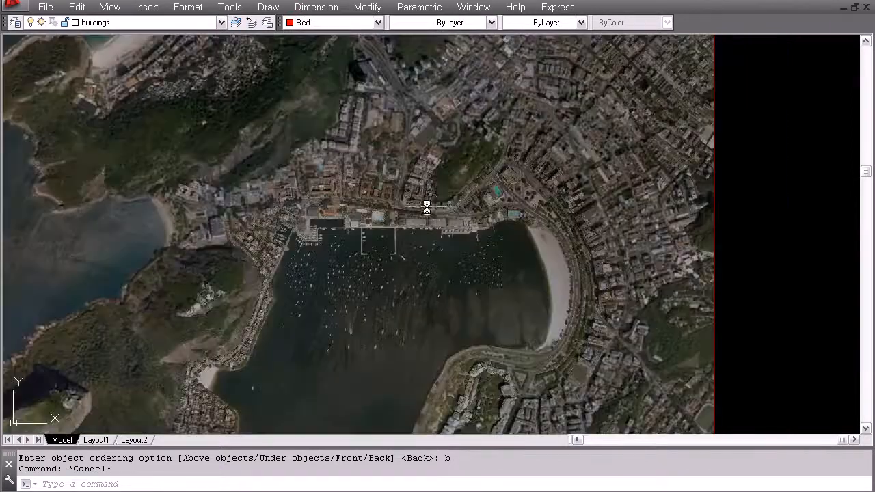
scroll(370, 192, up, 6)
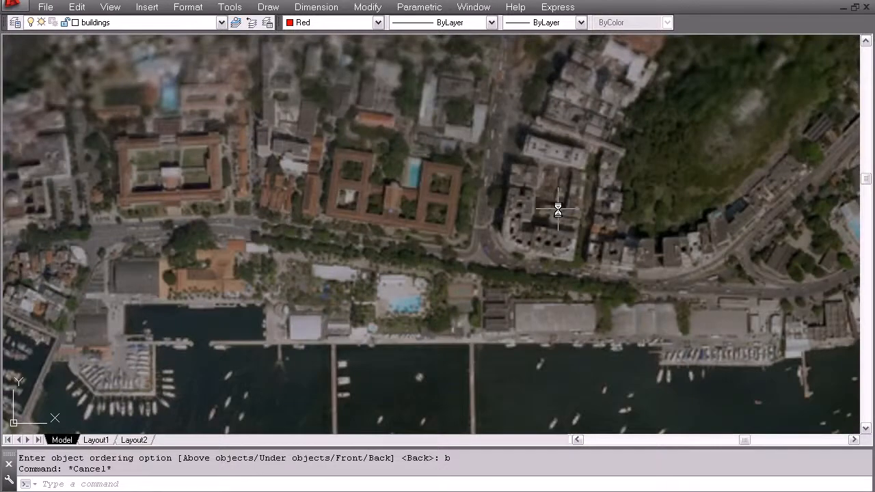
scroll(545, 217, down, 2)
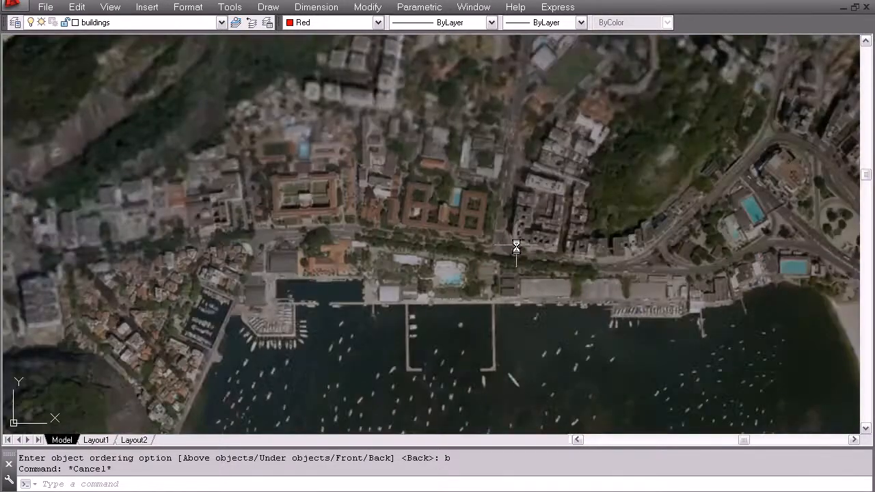
scroll(519, 248, down, 2)
middle_drag(787, 331, 391, 272)
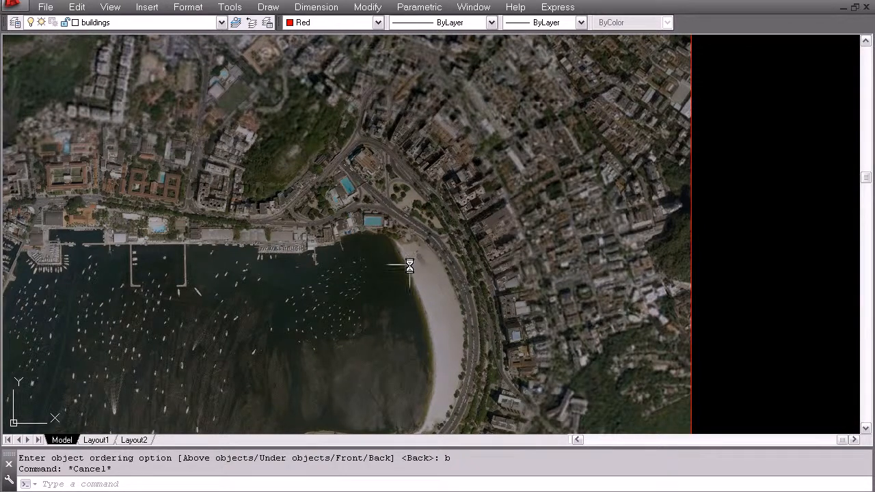
scroll(427, 225, up, 2)
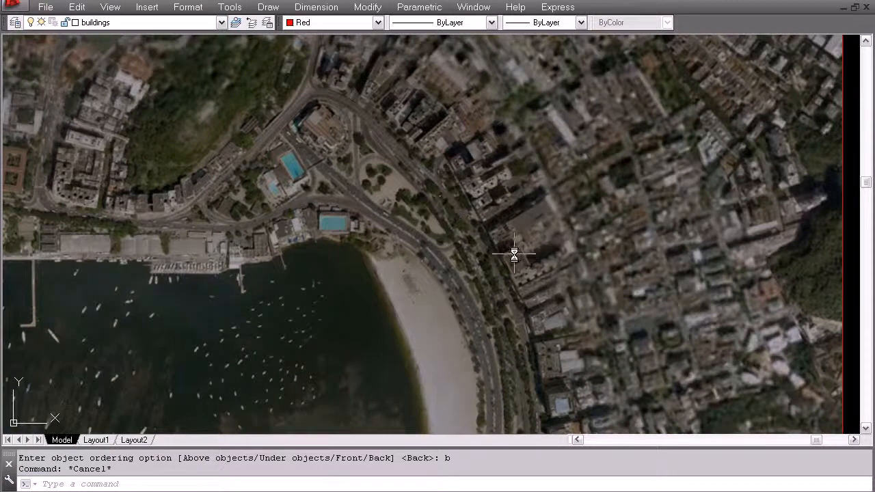
scroll(514, 253, up, 4)
scroll(468, 241, down, 2)
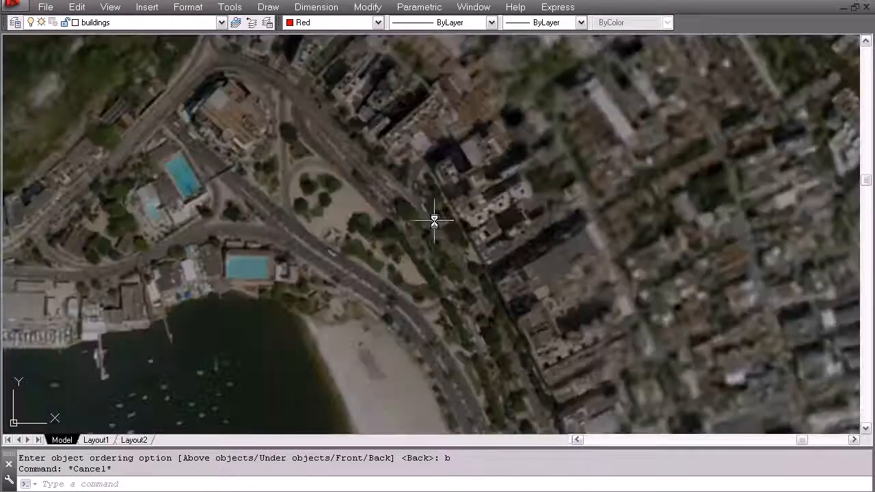
text(pl)
key(Return)
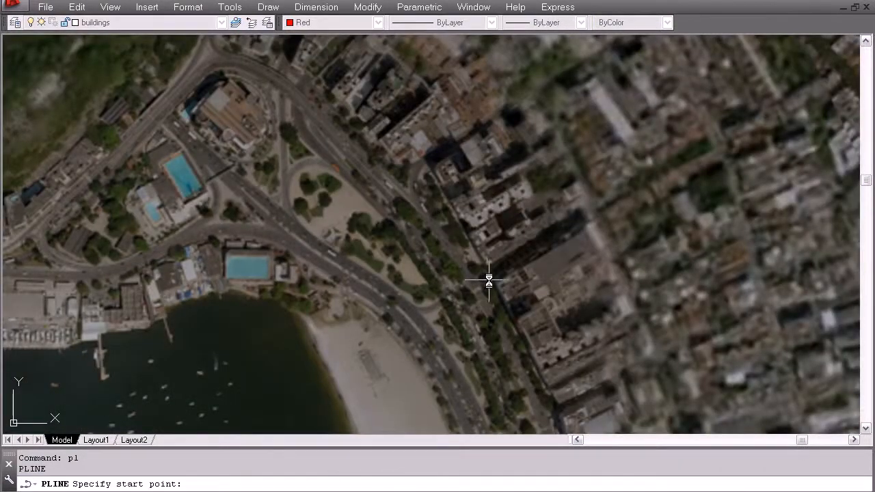
click(489, 280)
click(591, 219)
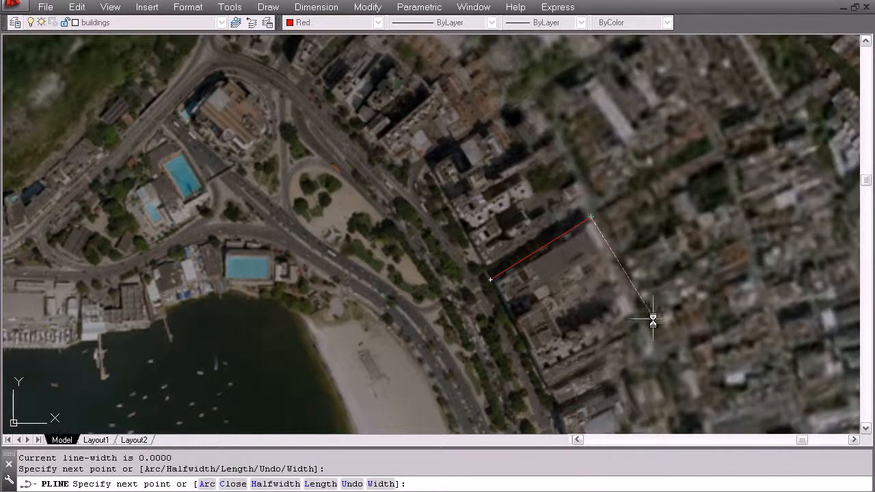
click(641, 323)
click(537, 373)
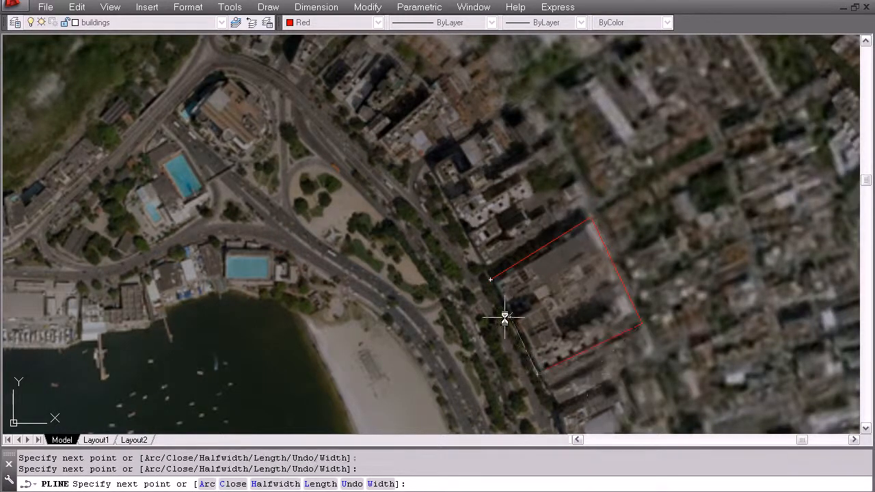
key(c)
key(Return)
Trace the adjacent building block northwest of the first one as a four-sided polyline, ending on its start point
key(Return)
click(483, 266)
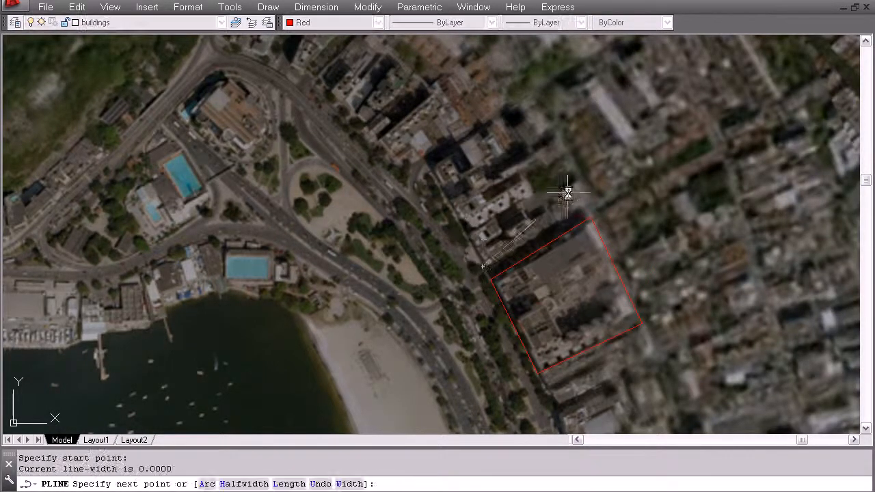
click(574, 202)
click(520, 104)
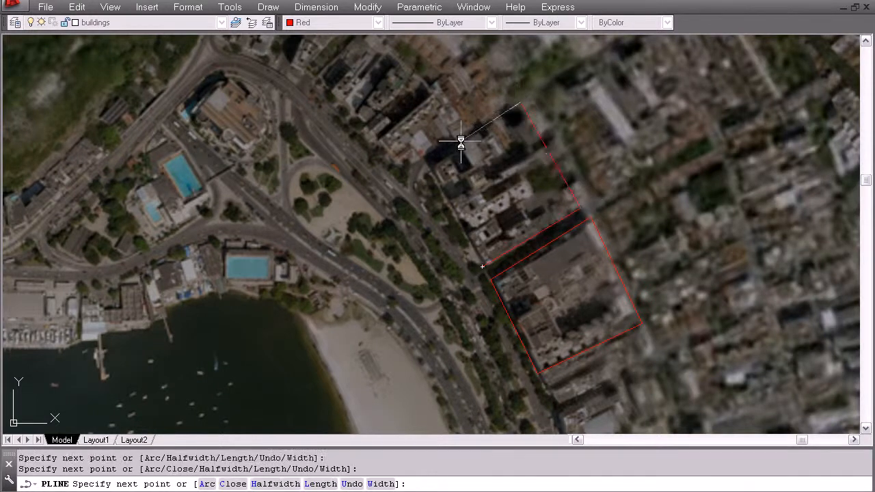
click(421, 168)
click(482, 266)
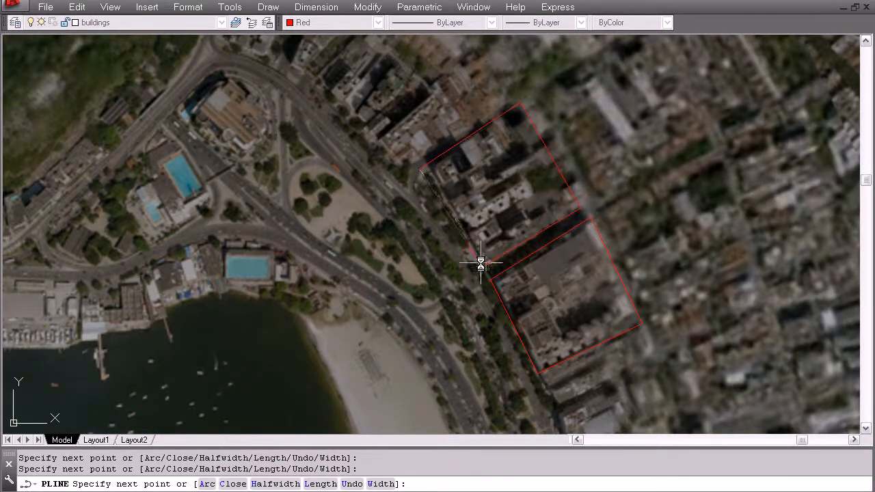
key(Return)
Trace the smaller building block northwest of the second outline as a four-sided polyline, ending on its start point
middle_drag(407, 153, 468, 252)
key(Return)
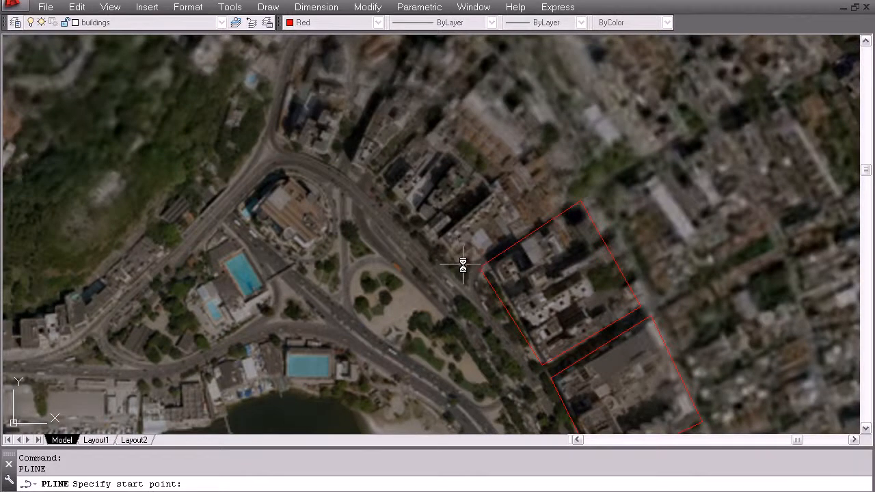
click(463, 264)
click(549, 206)
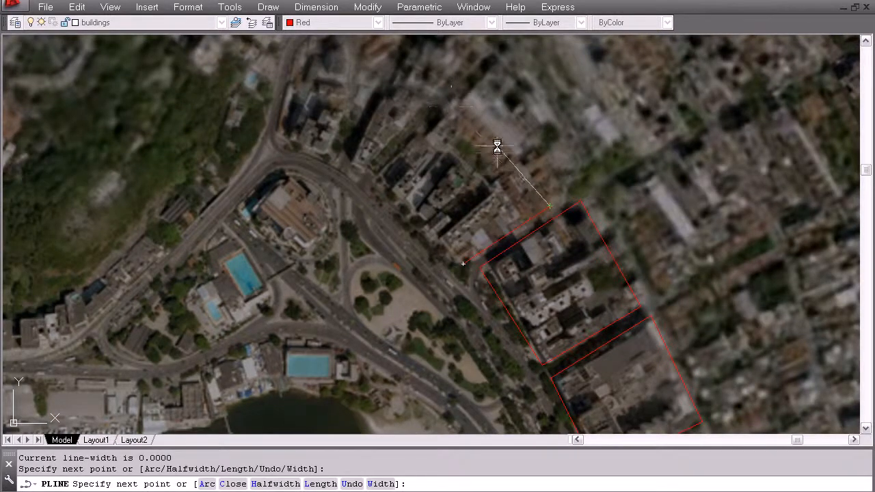
click(520, 165)
click(436, 236)
click(461, 264)
key(Return)
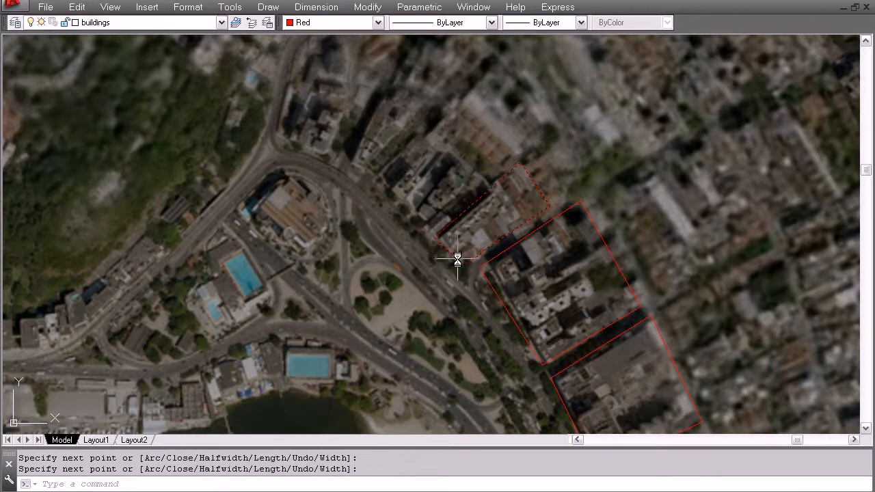
Examine the remaining untraced building blocks along the waterfront and in the dense city area to the northeast
scroll(385, 230, down, 2)
mouse_move(197, 297)
middle_down()
mouse_move(250, 303)
mouse_move(432, 272)
middle_up()
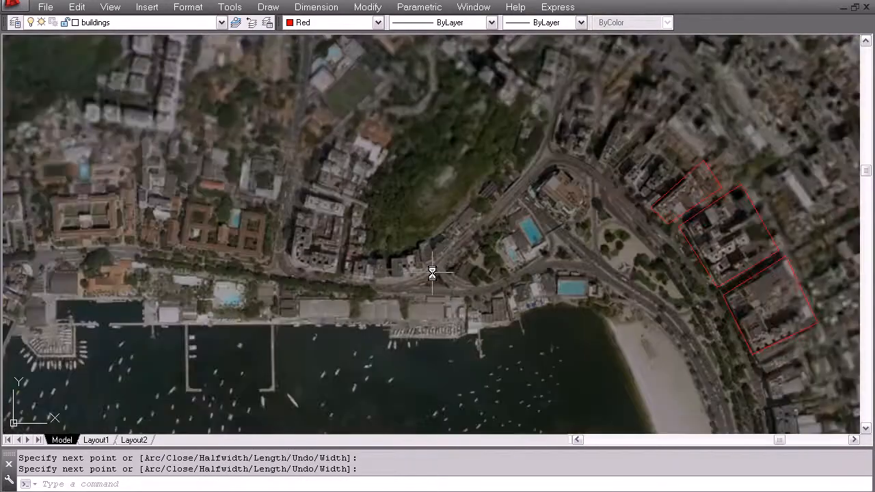
middle_drag(217, 264, 356, 258)
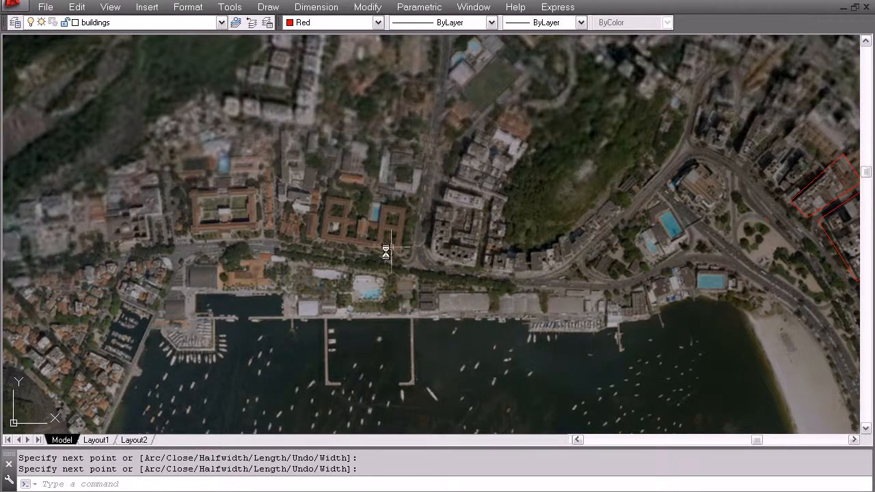
middle_drag(613, 217, 496, 220)
scroll(496, 220, down, 3)
middle_drag(618, 97, 579, 212)
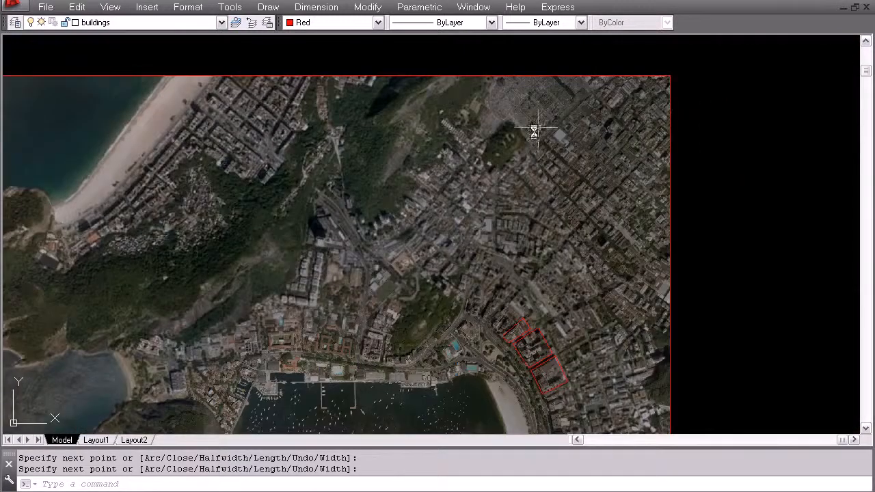
scroll(675, 246, up, 2)
scroll(581, 127, up, 3)
middle_drag(563, 126, 565, 199)
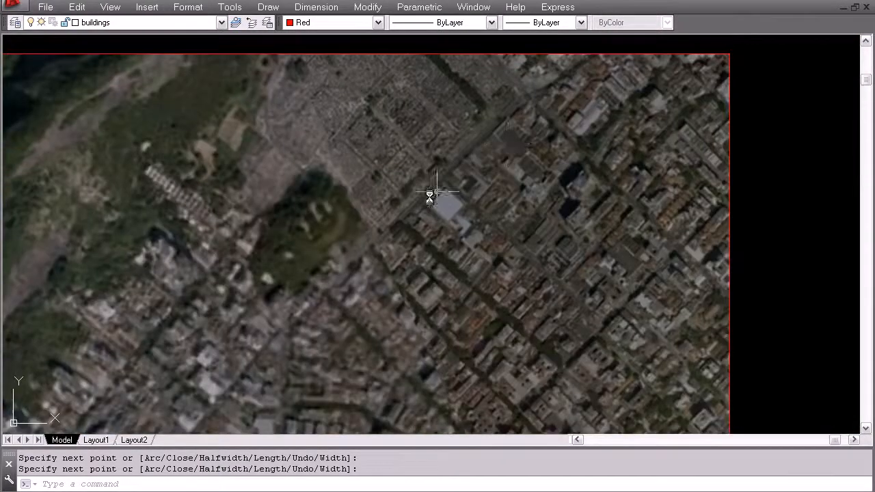
scroll(513, 246, down, 3)
middle_drag(448, 305, 539, 148)
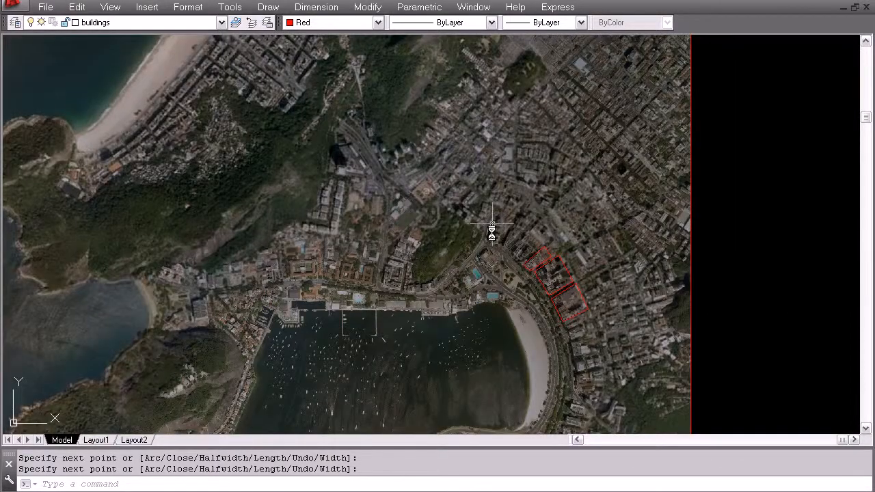
Turn on the 00_Buildings complete layer, keeping buildings as the current layer
click(158, 23)
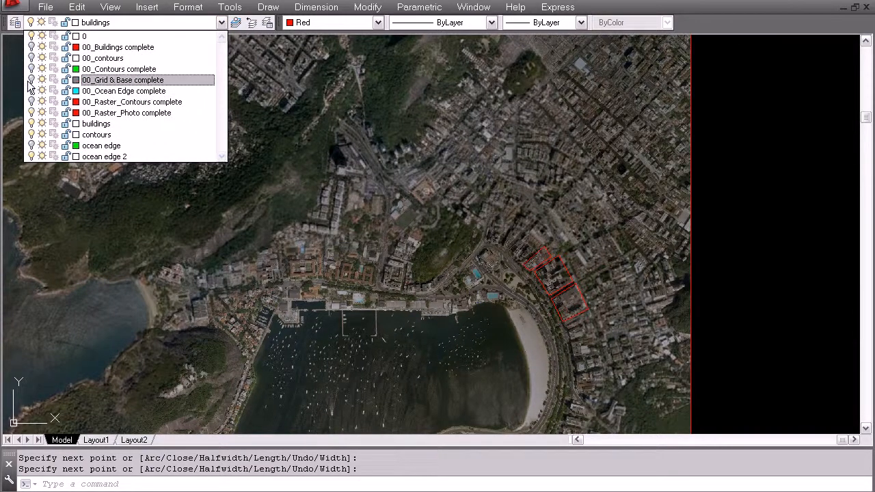
click(31, 47)
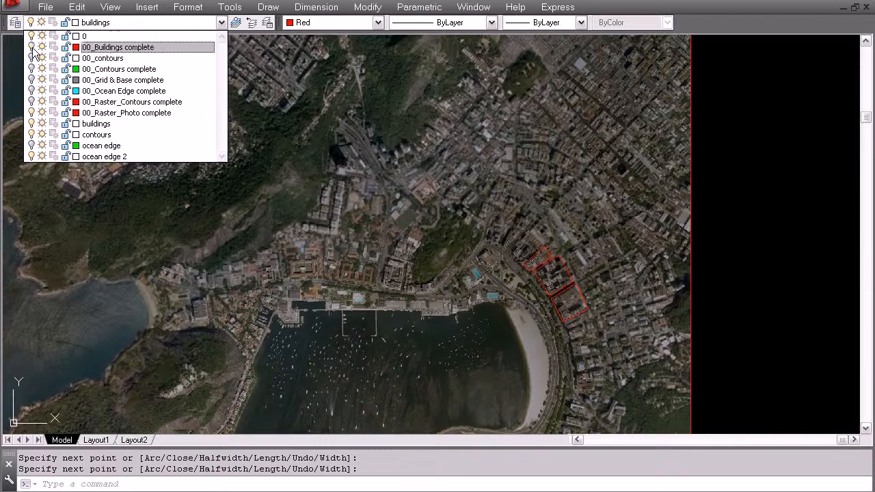
click(96, 123)
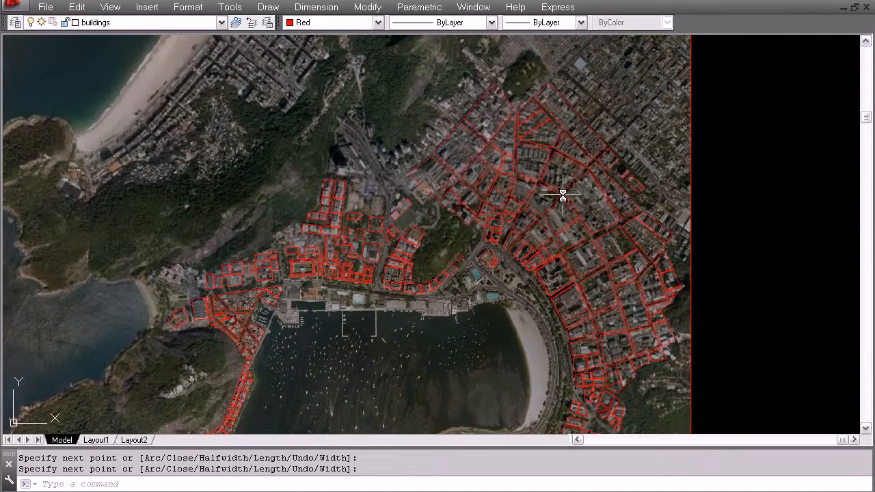
Examine the completed building outlines around the bay over the aerial photo
middle_drag(389, 334, 426, 227)
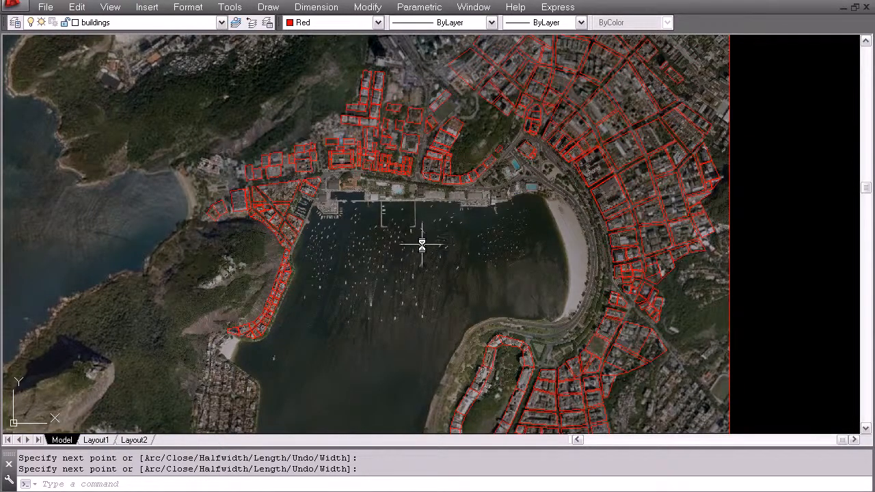
middle_drag(398, 313, 449, 268)
scroll(427, 271, down, 5)
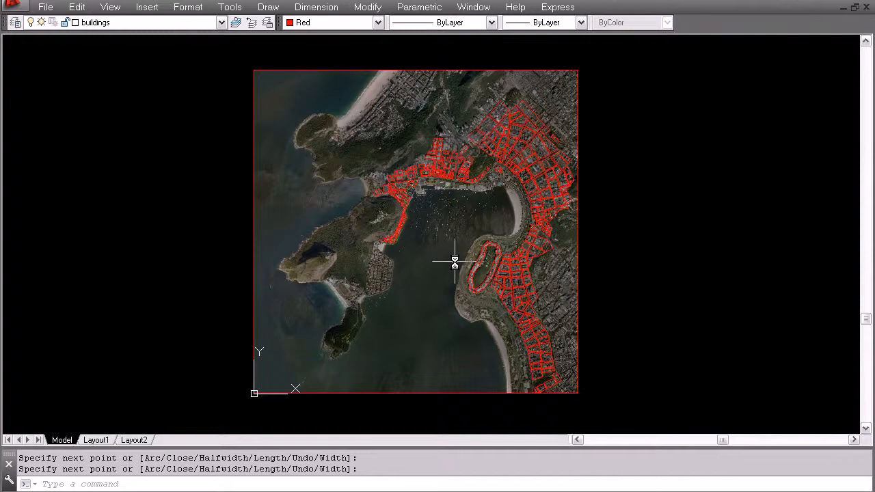
scroll(405, 190, up, 3)
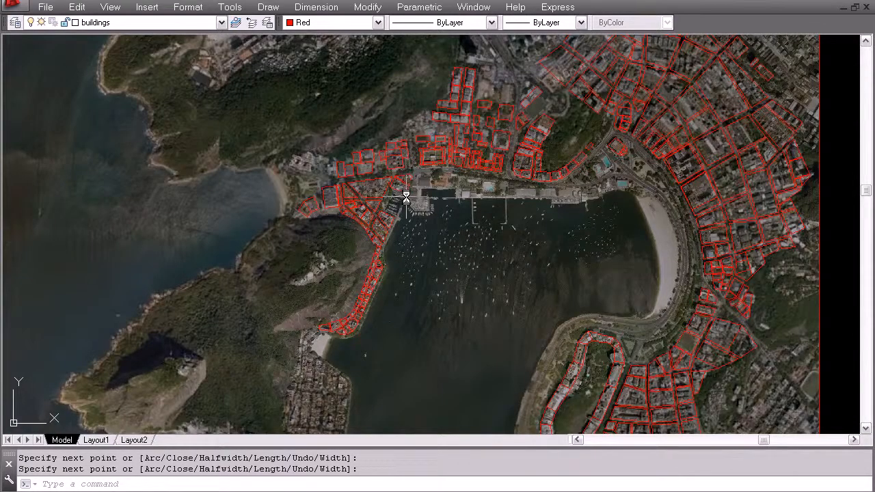
scroll(420, 208, down, 2)
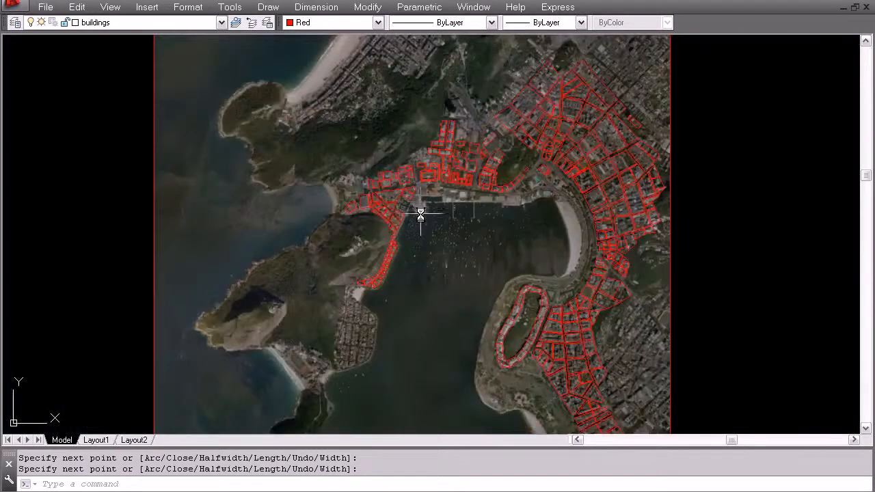
scroll(417, 225, down, 2)
mouse_move(425, 278)
middle_down()
mouse_move(420, 255)
mouse_move(433, 256)
mouse_move(429, 264)
middle_up()
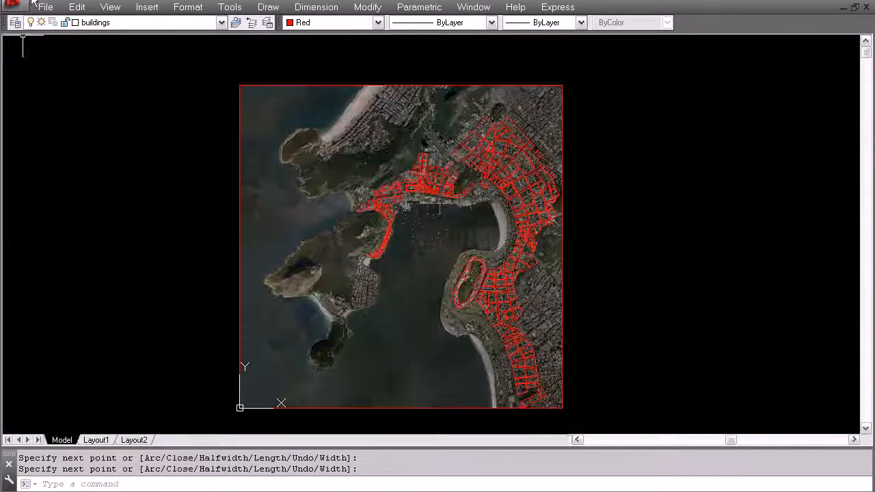
Turn on the 00_Contours complete layer and turn off the 00_Raster_Photo complete layer to show only the linework
click(186, 28)
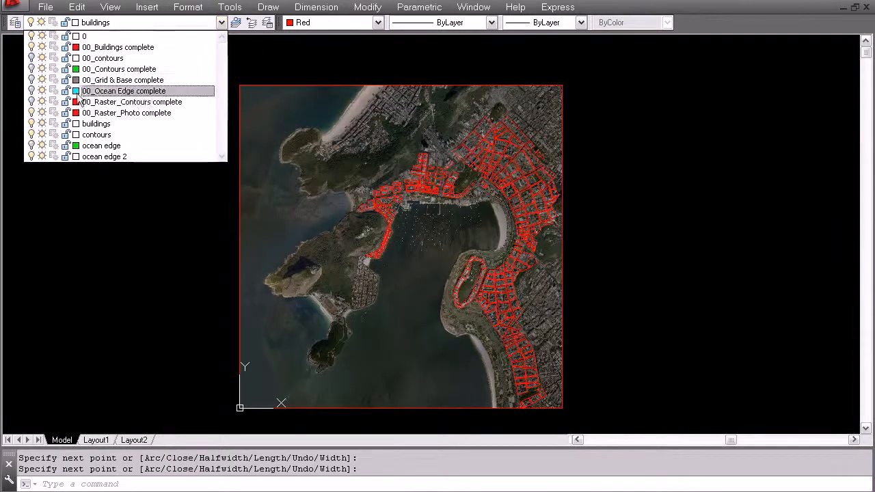
click(32, 70)
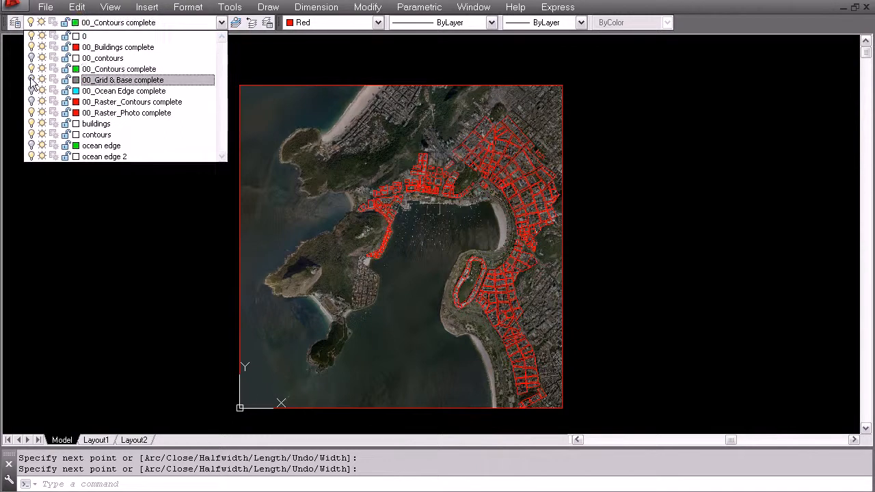
click(32, 81)
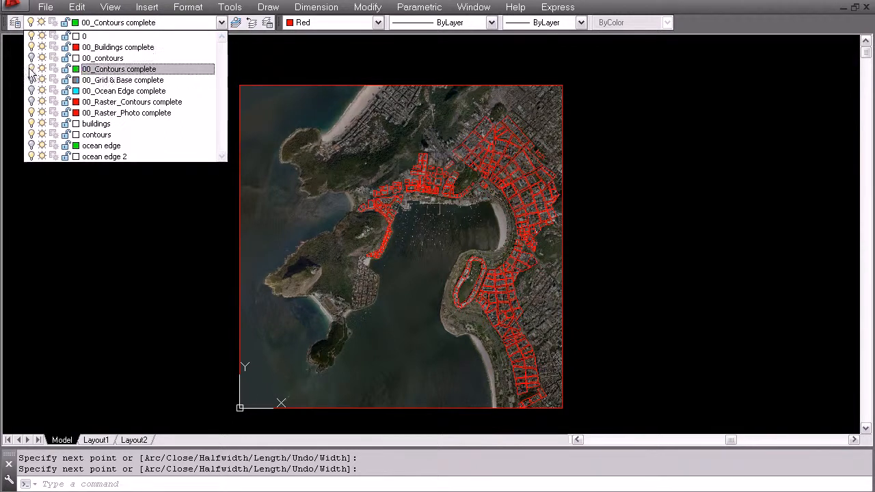
click(33, 123)
click(32, 124)
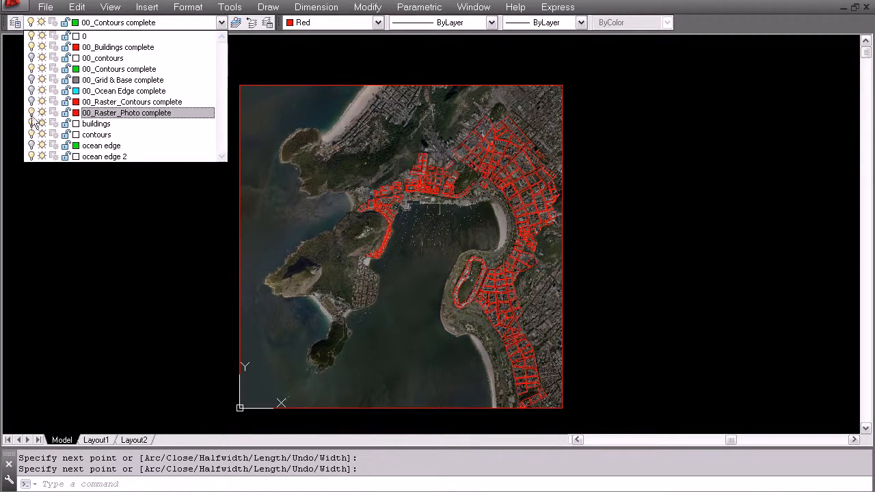
click(32, 114)
click(64, 205)
scroll(410, 136, up, 4)
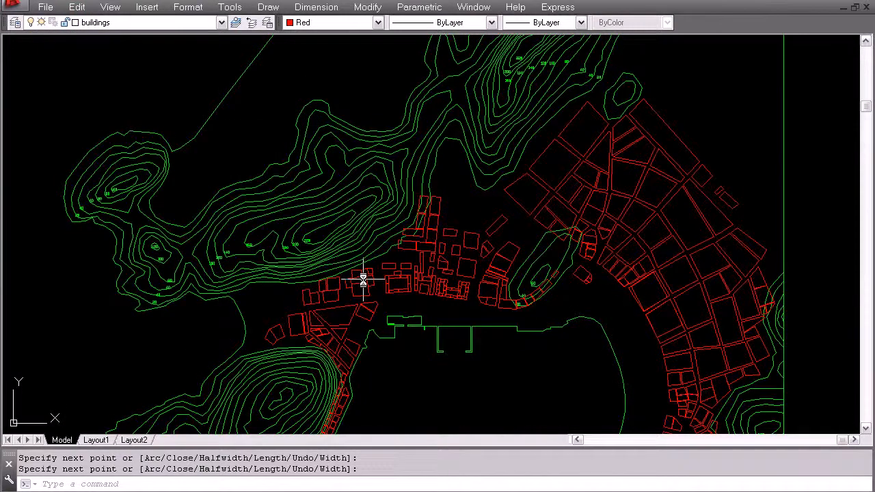
Examine the 220 and 200 elevation labels inside the hill's innermost contours, checking whether they are made of separate lines
scroll(275, 250, up, 5)
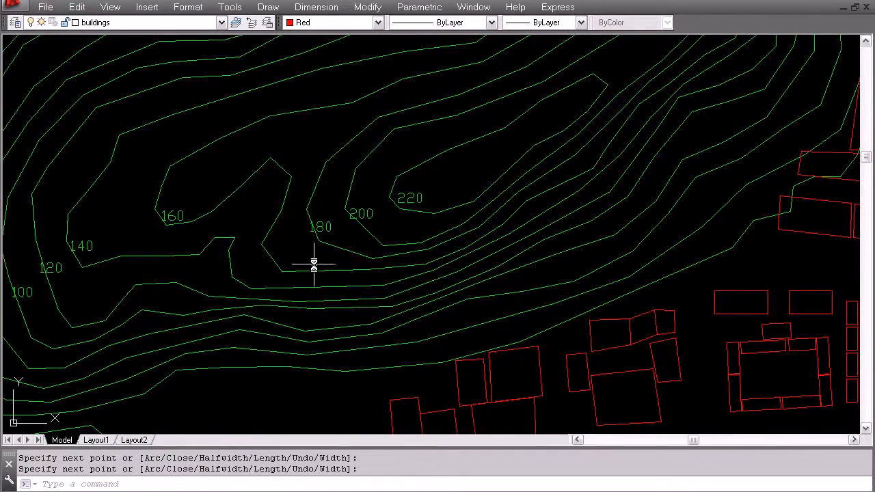
scroll(409, 190, up, 2)
click(410, 205)
scroll(408, 208, up, 5)
key(Escape)
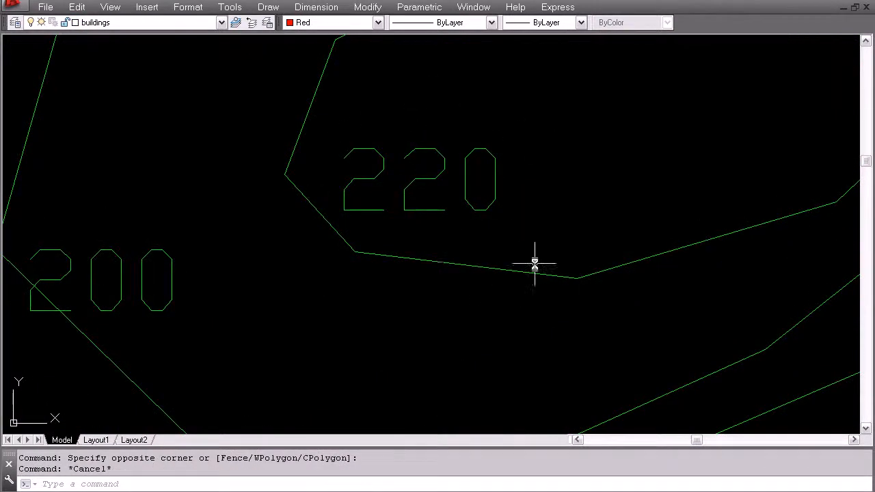
middle_drag(450, 152, 387, 255)
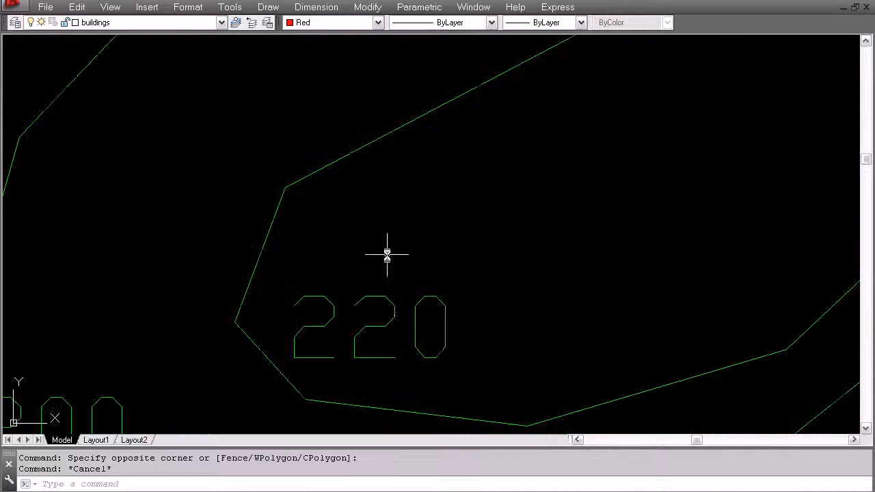
click(395, 333)
click(359, 309)
key(Escape)
Turn on the 00_contours layer and turn off the 00_Contours complete layer
click(136, 23)
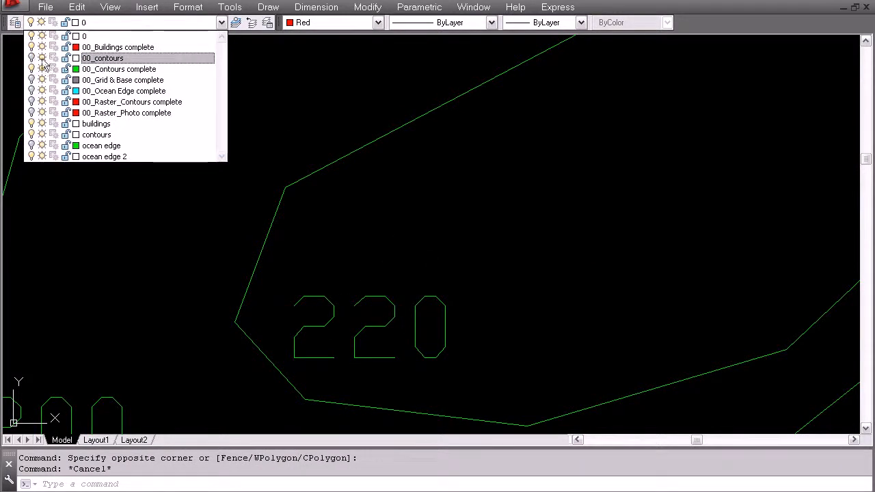
click(31, 59)
scroll(426, 266, down, 3)
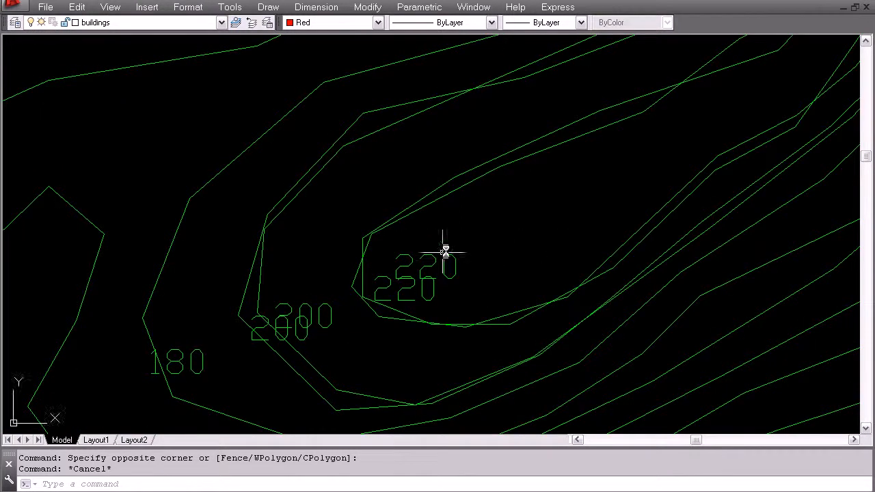
click(164, 23)
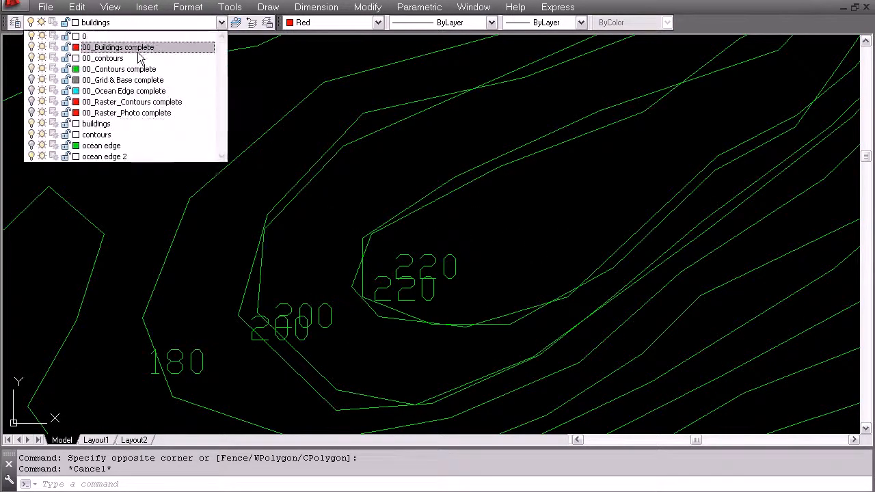
click(30, 69)
click(365, 211)
Try exploding the 220 and 200 contour labels into lines with Explode Text, and undo the result
scroll(467, 290, up, 3)
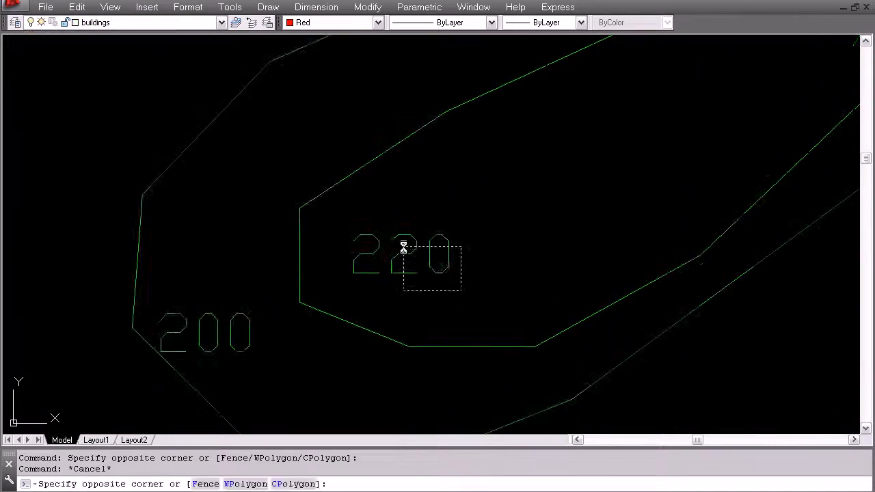
click(461, 291)
click(394, 243)
click(255, 353)
click(219, 318)
scroll(263, 288, down, 2)
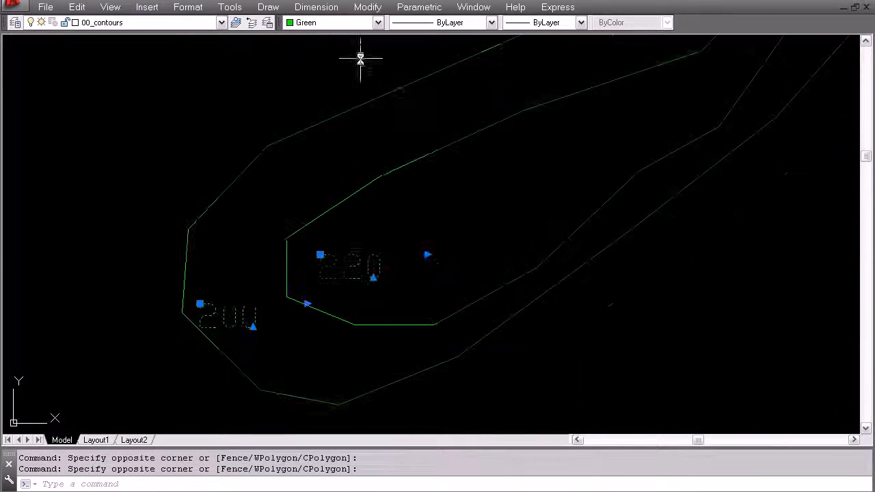
click(557, 8)
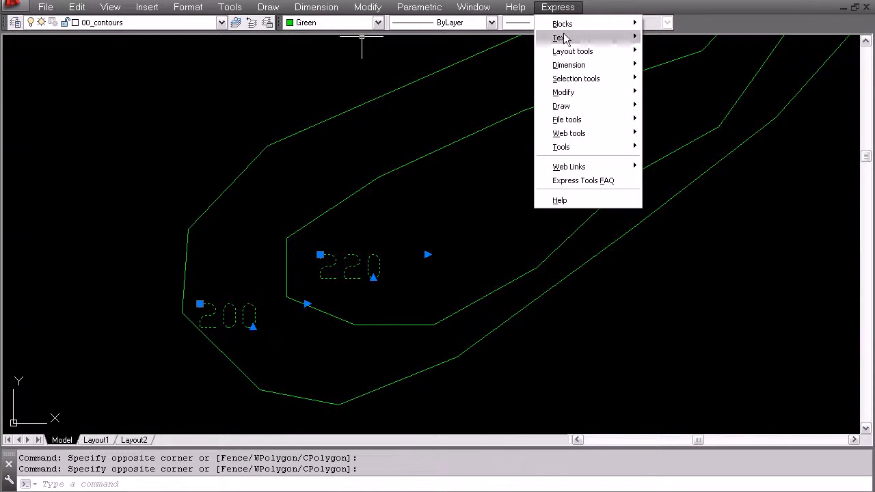
mouse_move(564, 39)
click(662, 106)
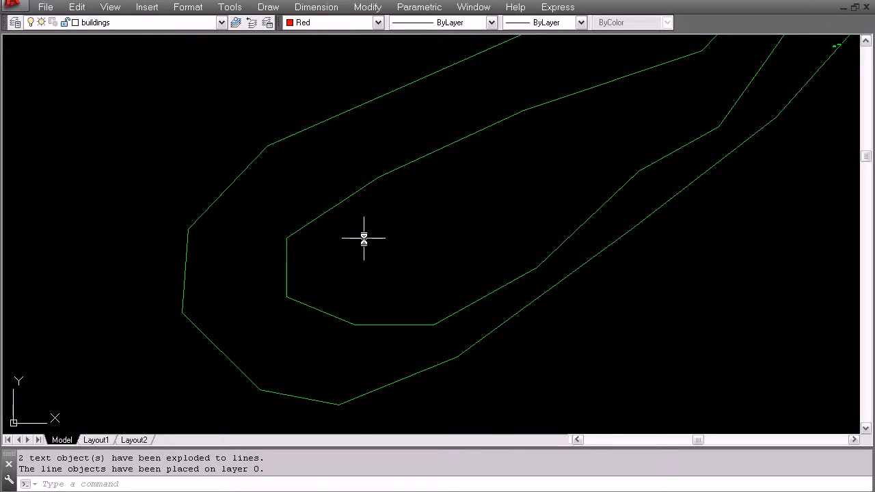
key(ctrl+z)
key(Escape)
Draw a reference rectangle around each of the 220 and 200 contour labels
text(re)
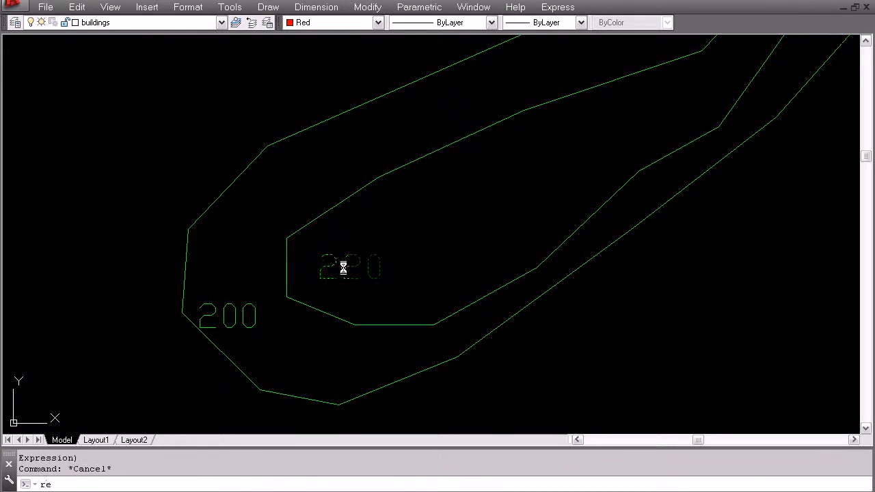
text(c)
key(Return)
click(308, 247)
click(398, 288)
key(Return)
click(183, 295)
click(267, 337)
key(Escape)
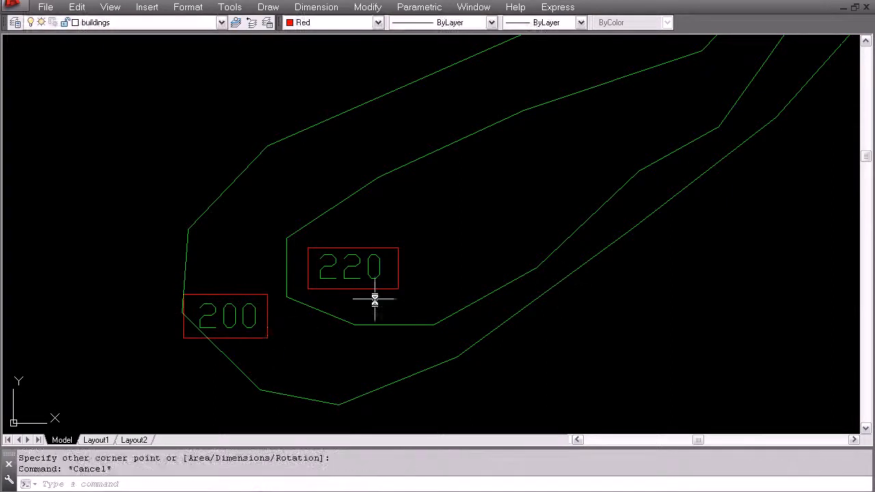
Explode the 220 and 200 label texts into lines with the Explode Text express tool
click(349, 271)
click(250, 312)
click(558, 7)
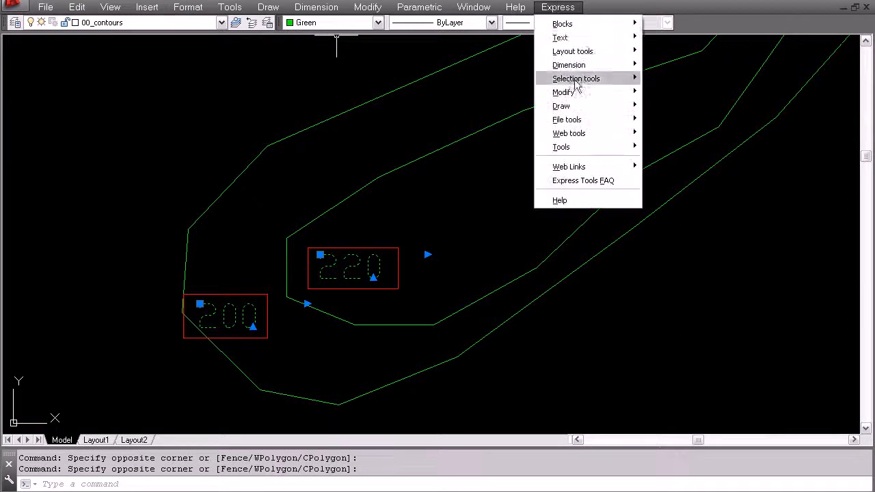
mouse_move(563, 38)
click(676, 104)
key(Escape)
Move the displaced, exploded 220 and 200 label lines back near the reference rectangles
scroll(727, 121, up, 6)
text(m)
click(518, 149)
click(676, 212)
key(space)
click(582, 245)
middle_drag(488, 250, 599, 129)
scroll(600, 130, down, 5)
middle_drag(212, 329, 577, 196)
scroll(576, 196, down, 2)
middle_drag(396, 307, 553, 223)
scroll(419, 212, up, 2)
scroll(437, 210, up, 4)
click(395, 213)
key(Escape)
text(sc)
key(space)
click(404, 186)
click(309, 122)
scroll(309, 122, up, 5)
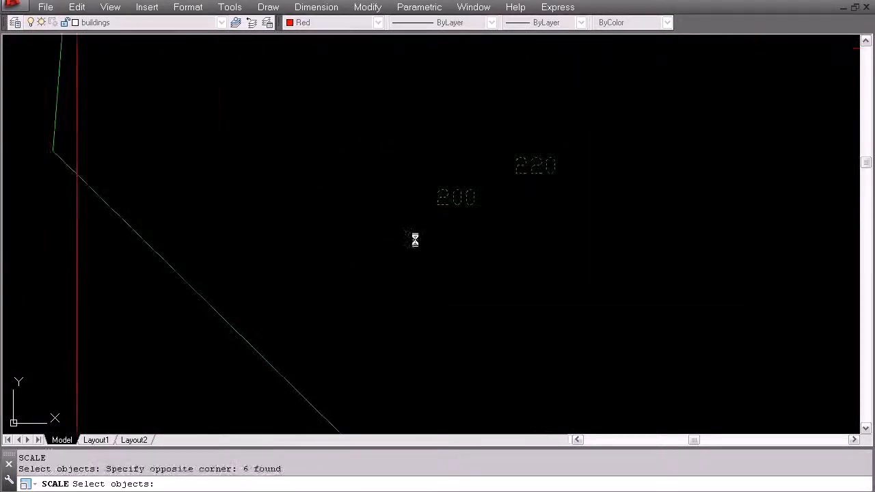
key(space)
key(Escape)
Move the small exploded labels to the lower-left corner of the 200 label's reference rectangle
text(m)
key(space)
click(564, 219)
click(348, 140)
key(space)
click(429, 213)
scroll(472, 86, down, 3)
scroll(196, 348, up, 3)
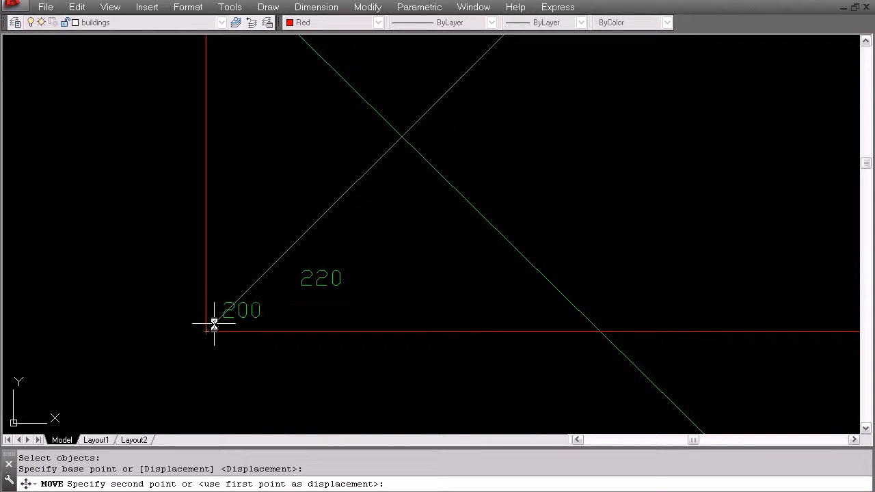
key(Escape)
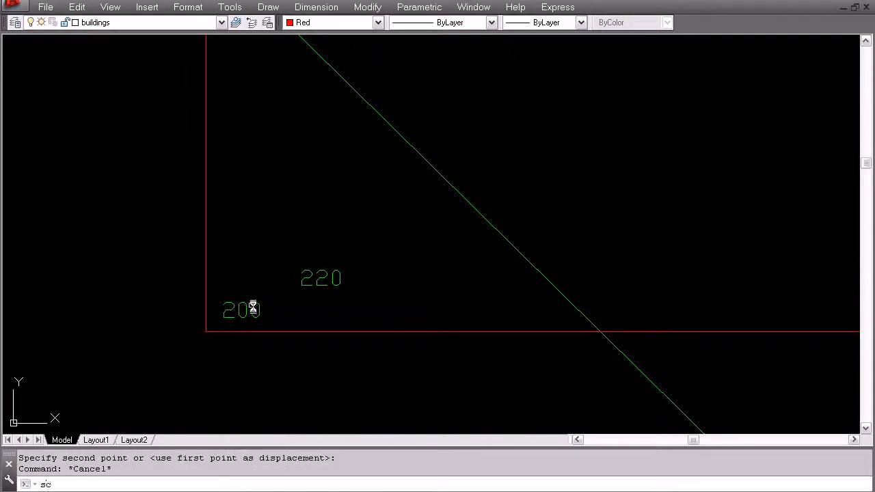
Scale the exploded labels by reference from the rectangle's lower-left corner so they fill the 200 and 220 reference rectangles
text(sc)
key(space)
click(141, 205)
click(365, 365)
key(space)
scroll(204, 331, up, 2)
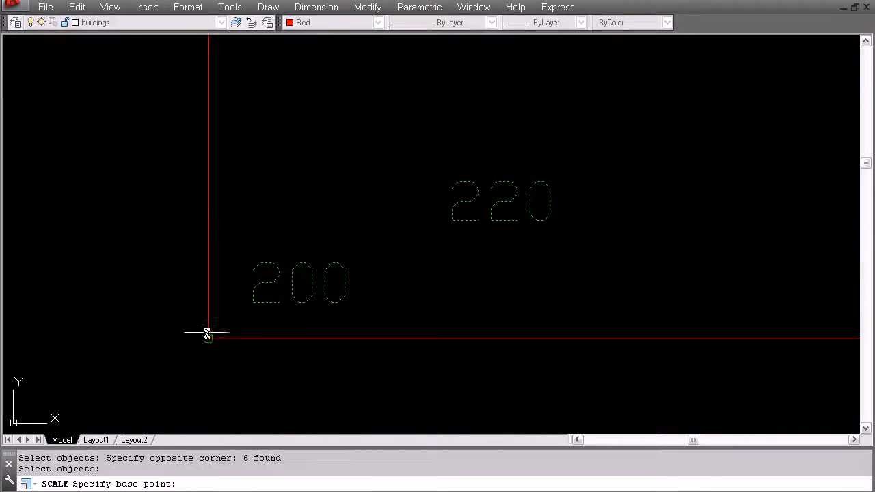
click(205, 335)
text(r)
key(space)
click(207, 338)
scroll(253, 288, down, 4)
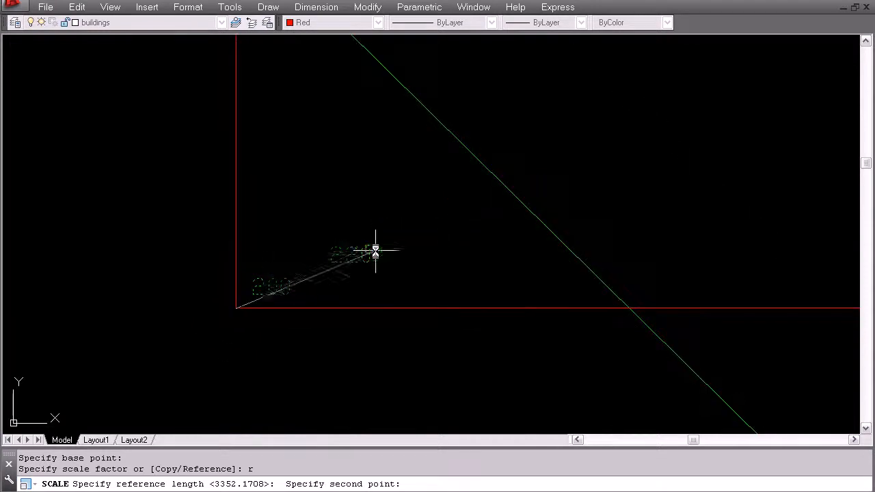
click(384, 242)
scroll(390, 205, down, 4)
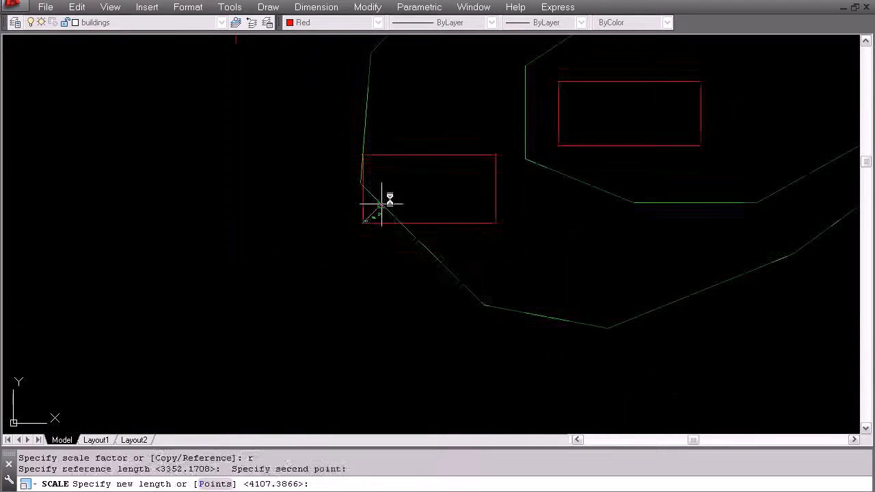
click(696, 95)
key(Escape)
key(Escape)
Erase the two reference rectangles around the 200 and 220 labels
middle_drag(467, 190, 461, 220)
text(e)
key(space)
click(480, 263)
click(470, 241)
key(space)
click(702, 180)
click(674, 154)
text(e)
key(space)
key(Escape)
middle_drag(645, 162, 588, 207)
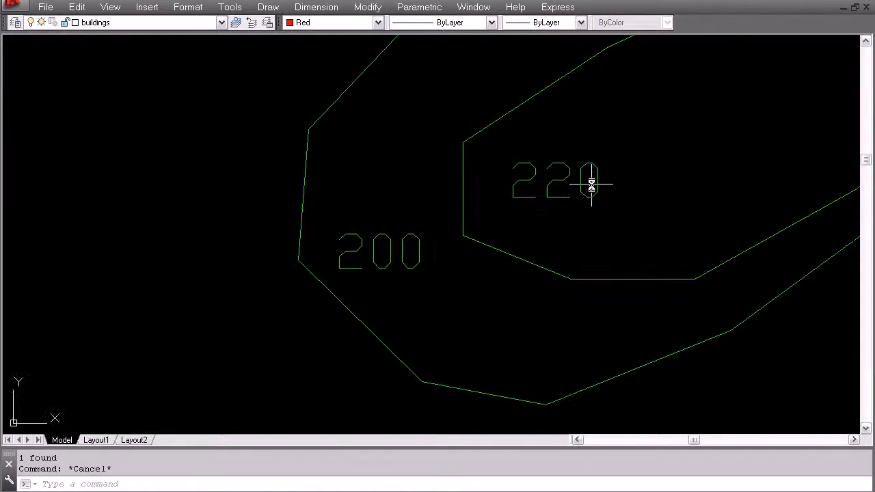
Inspect the line pieces of the exploded 220 and 200 labels, and review the whole site drawing
click(591, 184)
key(Escape)
click(434, 269)
click(407, 245)
key(Escape)
scroll(448, 263, down, 5)
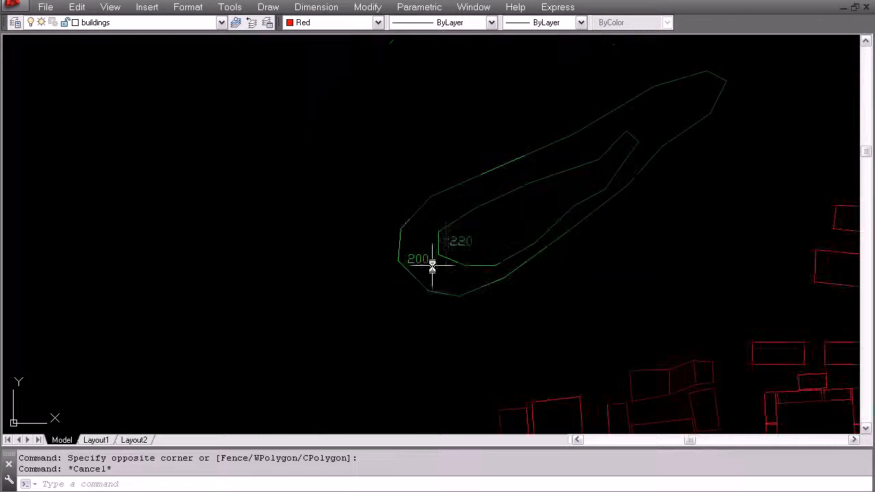
scroll(387, 195, down, 5)
middle_drag(458, 264, 406, 236)
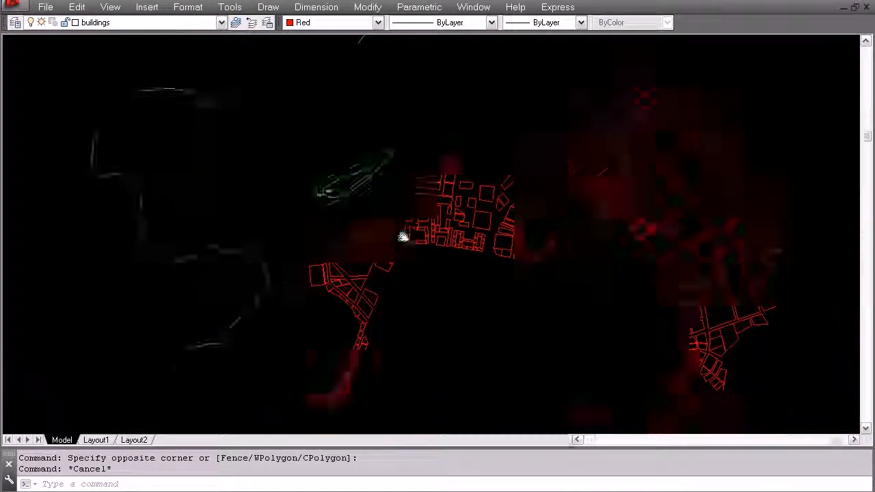
scroll(258, 171, down, 2)
middle_drag(438, 213, 435, 186)
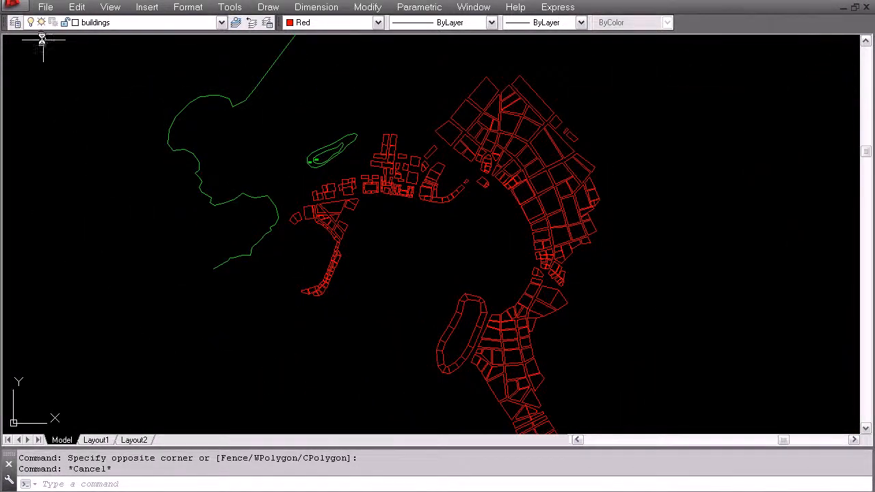
Save the site plan drawing
click(20, 4)
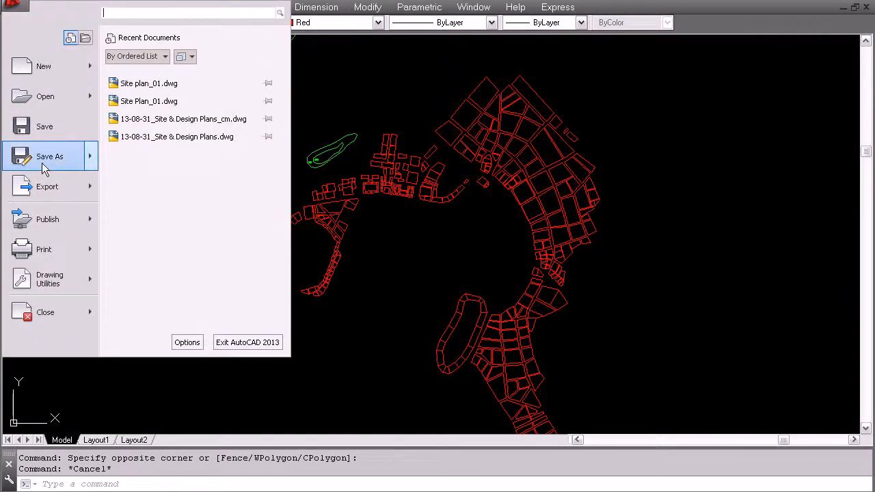
mouse_move(42, 169)
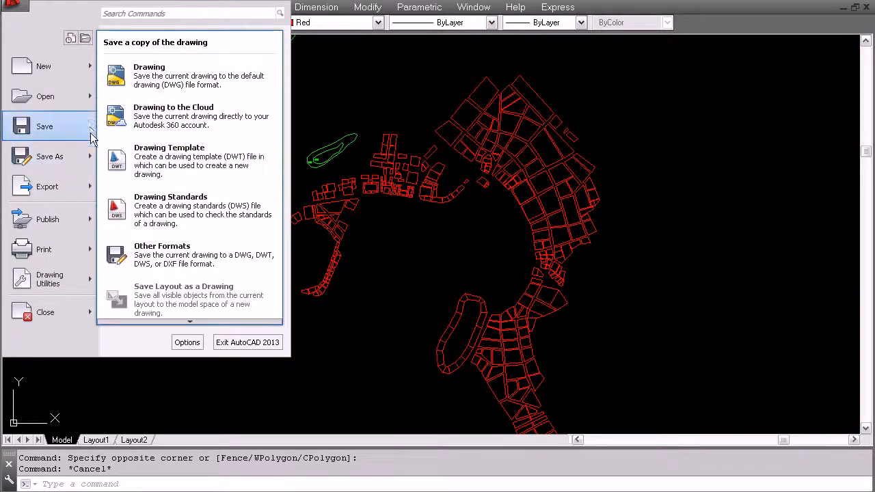
click(42, 126)
middle_drag(351, 187, 305, 222)
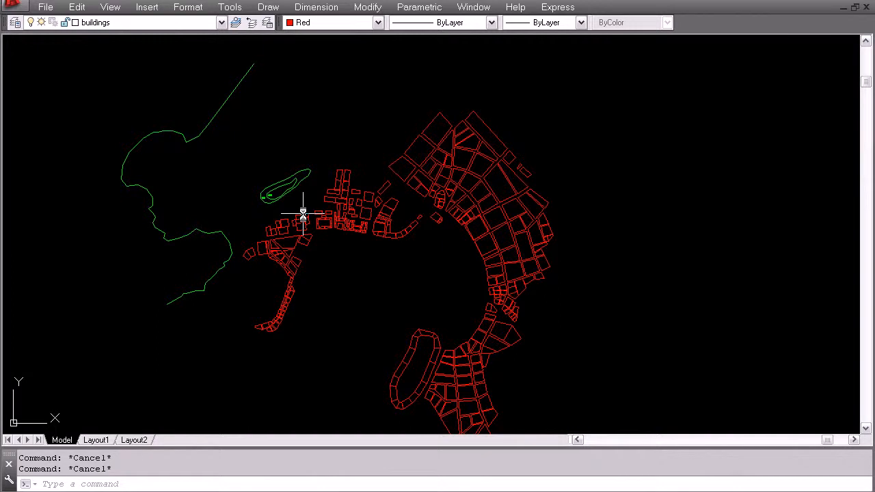
middle_drag(319, 226, 381, 183)
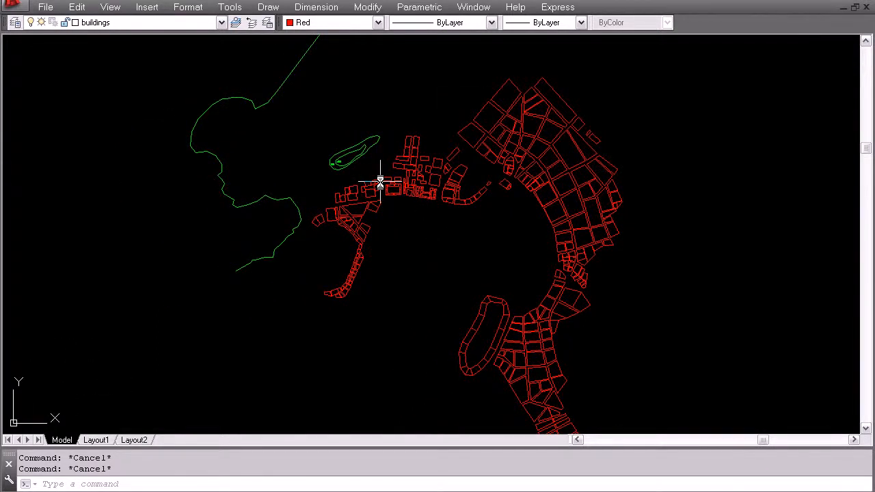